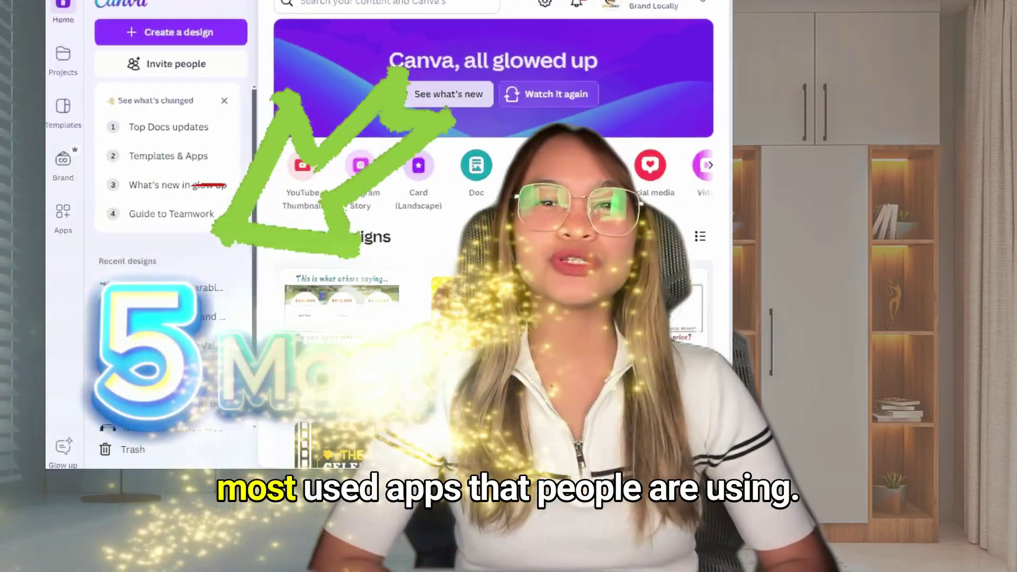
Step: Search the apps for 'easy reflections' and open the Easy Reflections app
{"action": "scroll", "coordinate": [581, 364], "scroll_direction": "down", "scroll_amount": 10}
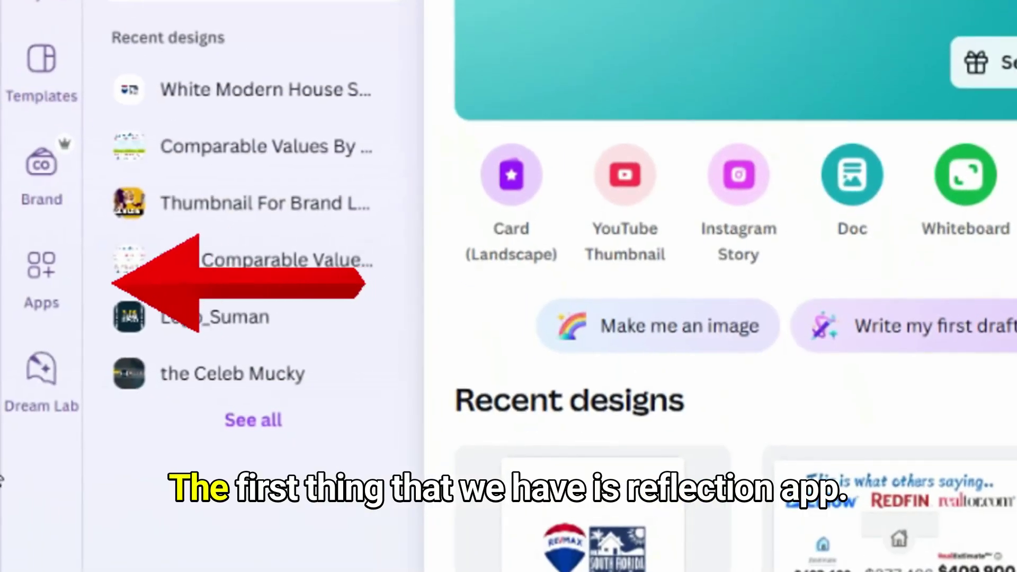
{"action": "scroll", "coordinate": [615, 200], "scroll_direction": "down", "scroll_amount": 5}
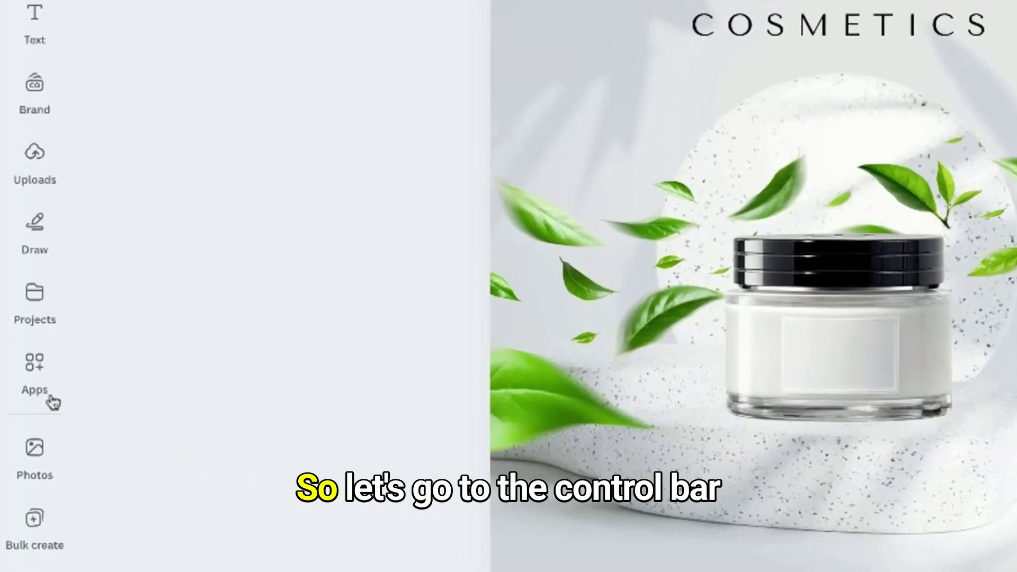
{"action": "left_click", "coordinate": [34, 365]}
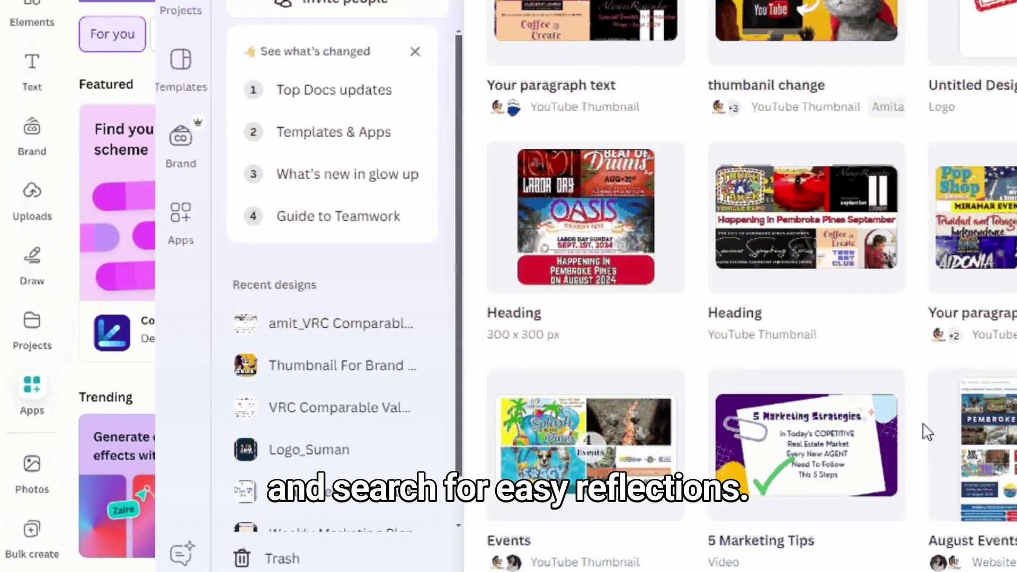
{"action": "scroll", "coordinate": [901, 430], "scroll_direction": "down", "scroll_amount": 6}
{"action": "type", "text": "eas"}
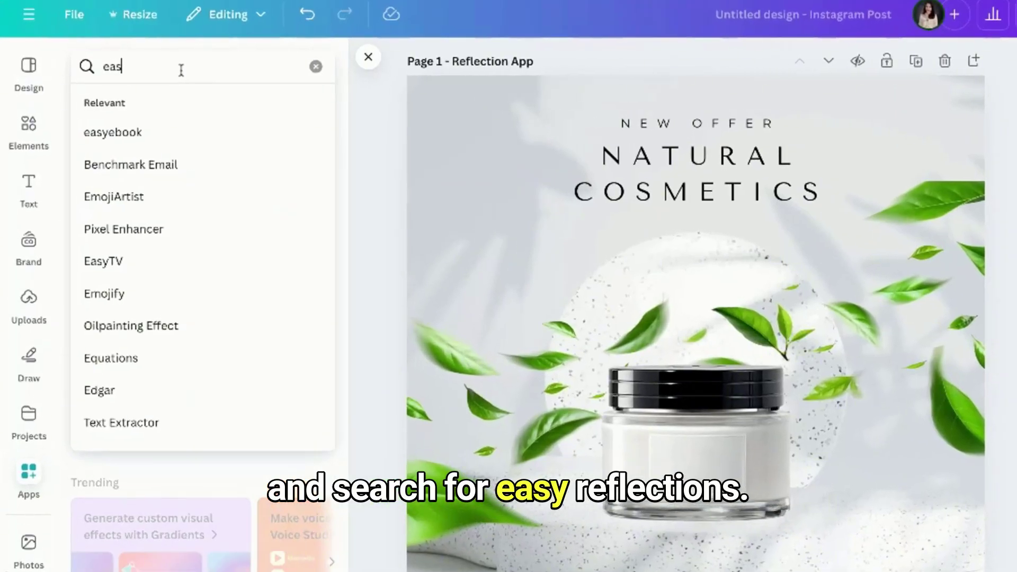
{"action": "type", "text": "y regl"}
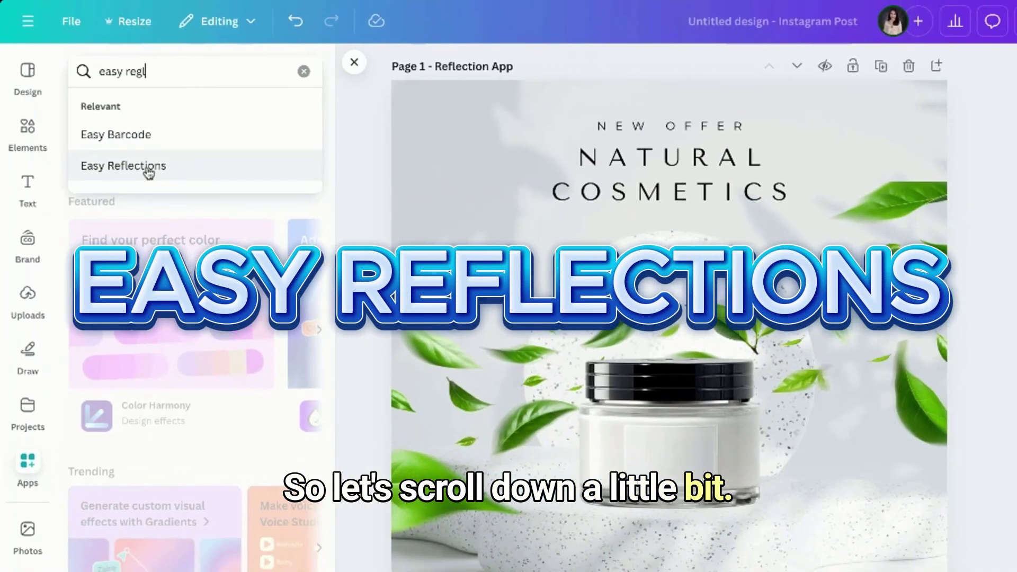
{"action": "left_click", "coordinate": [170, 181]}
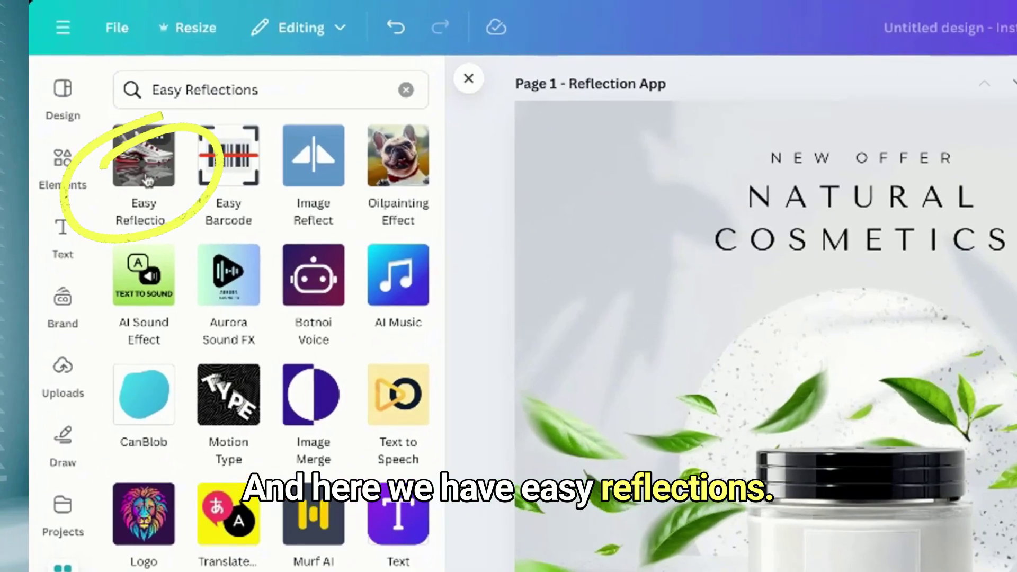
{"action": "left_click", "coordinate": [95, 138]}
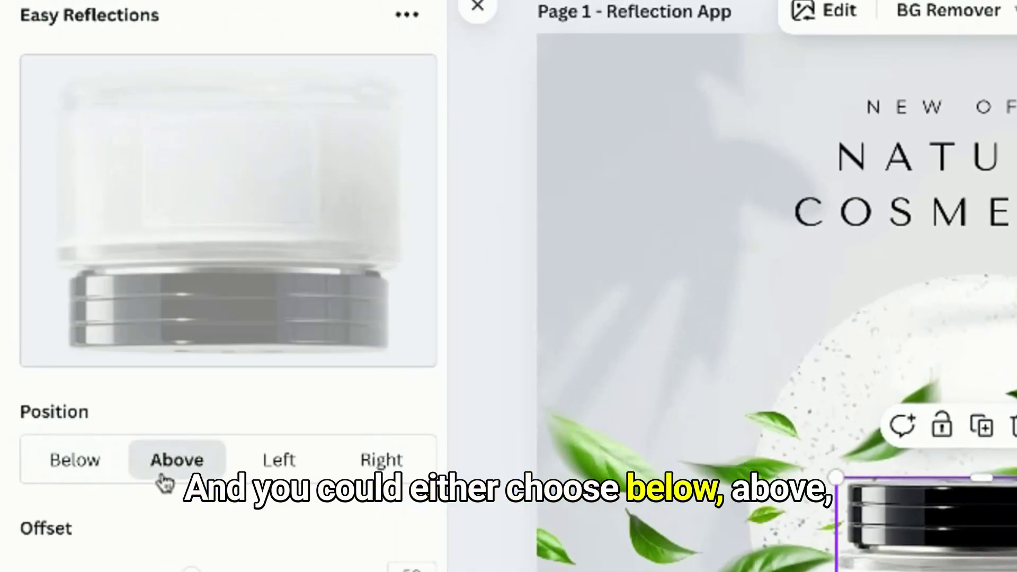
Step: Preview the Left and Right reflection positions, then set the reflection to Below
{"action": "left_click", "coordinate": [270, 469]}
{"action": "left_click", "coordinate": [369, 461]}
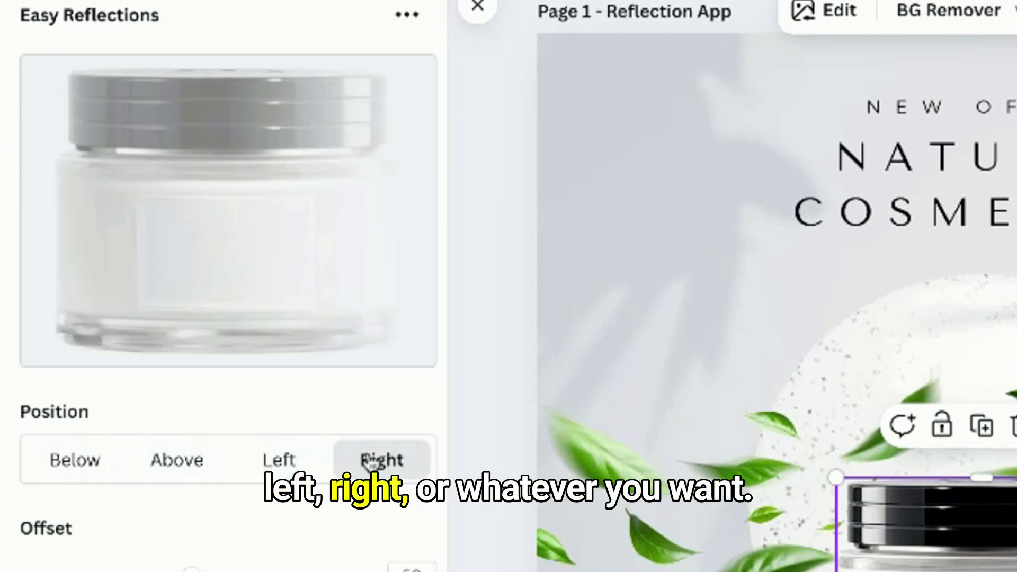
{"action": "left_click", "coordinate": [73, 462]}
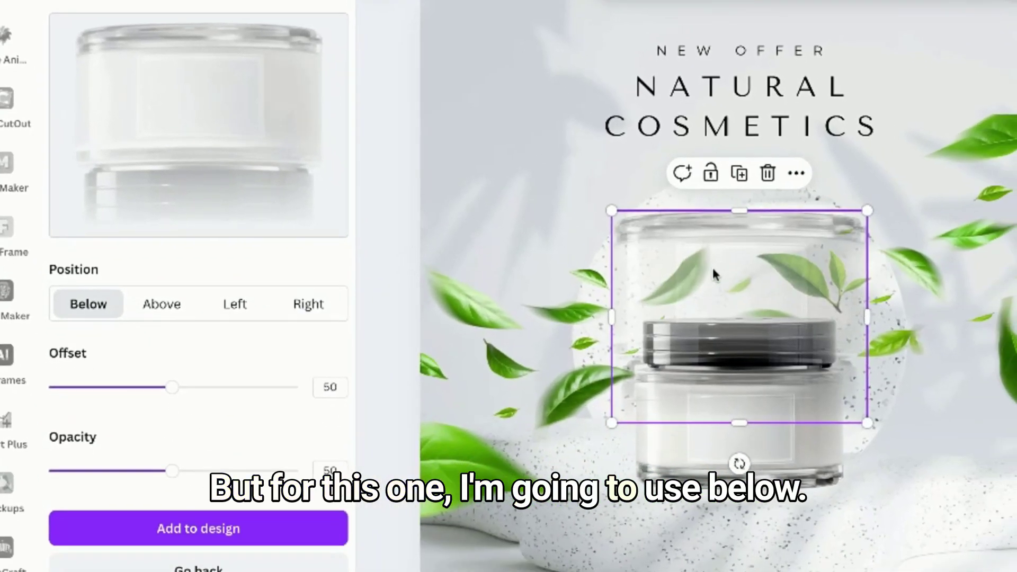
Step: Move the reflection copy beneath the jar and shrink it to the jar's width
{"action": "left_click_drag", "start_coordinate": [713, 270], "coordinate": [708, 462]}
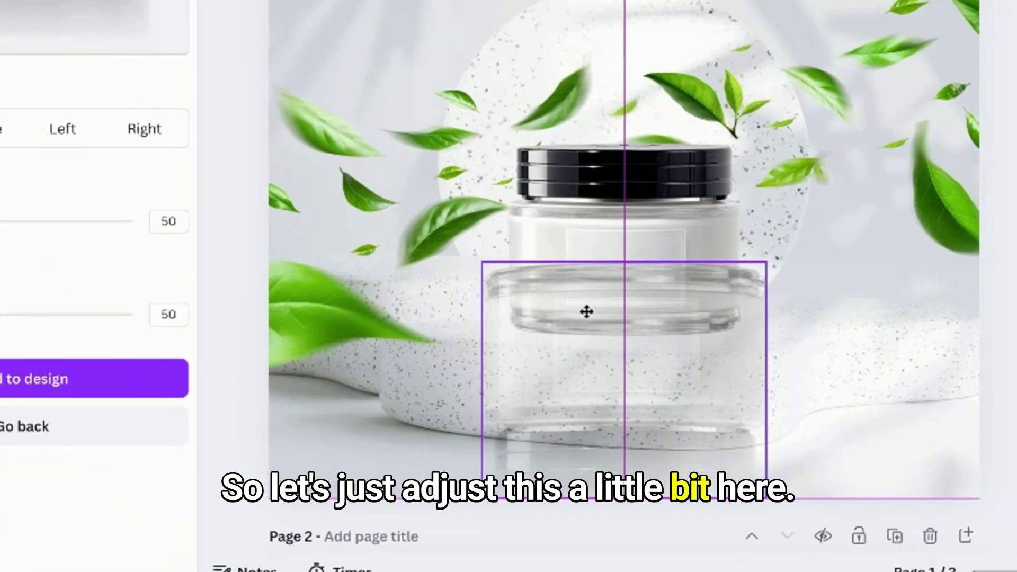
{"action": "left_click_drag", "start_coordinate": [456, 247], "coordinate": [484, 260]}
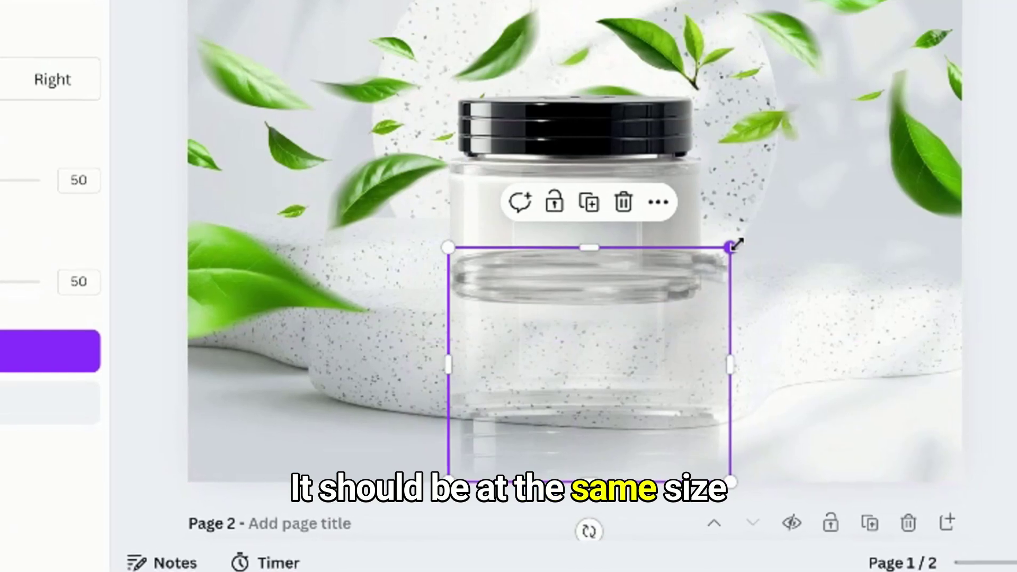
{"action": "left_click_drag", "start_coordinate": [745, 259], "coordinate": [705, 270]}
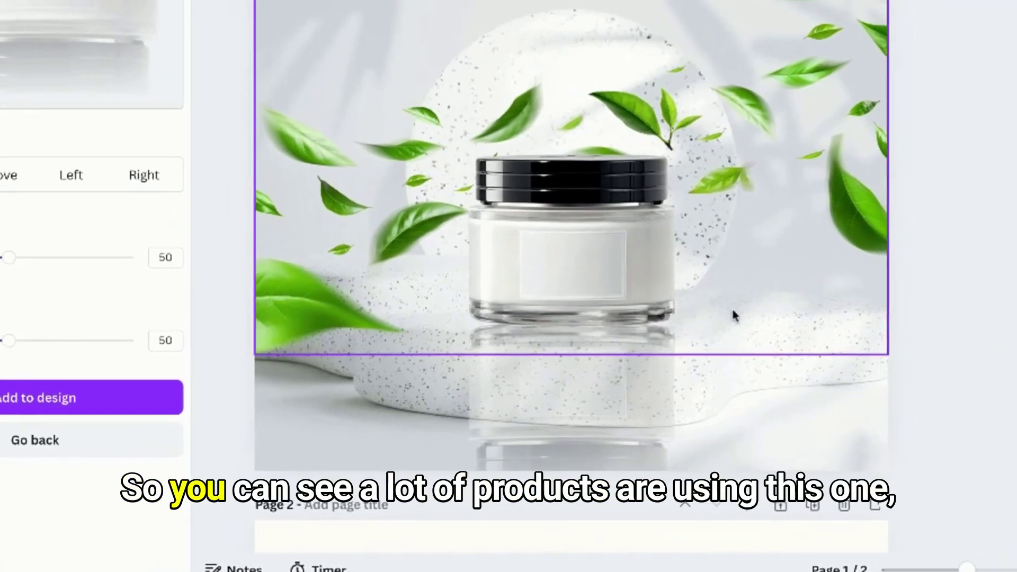
Step: Dismiss the cosmetics image's action menu, leaving the image deselected
{"action": "scroll", "coordinate": [726, 310], "scroll_direction": "up", "scroll_amount": 2}
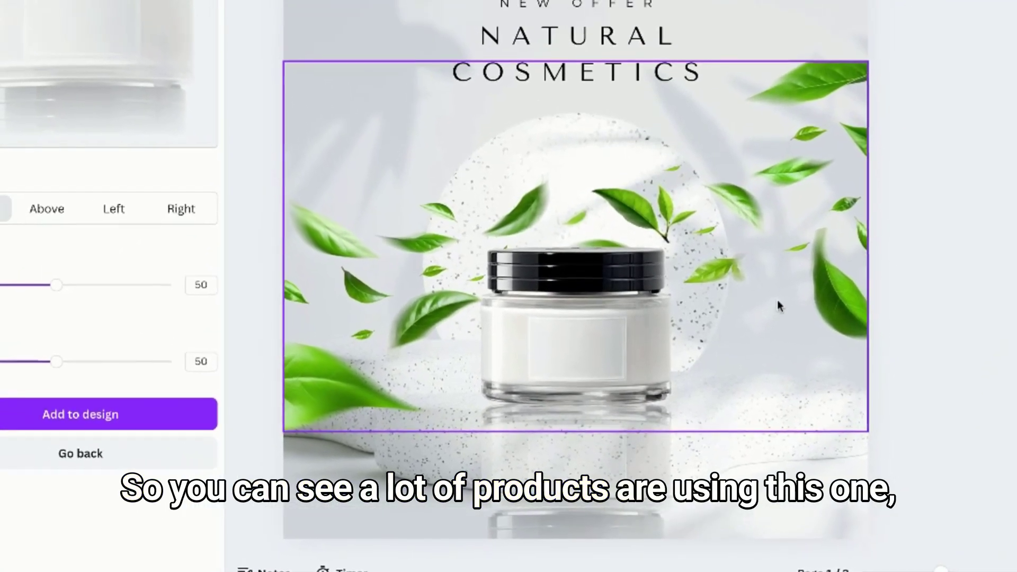
{"action": "right_click", "coordinate": [777, 306]}
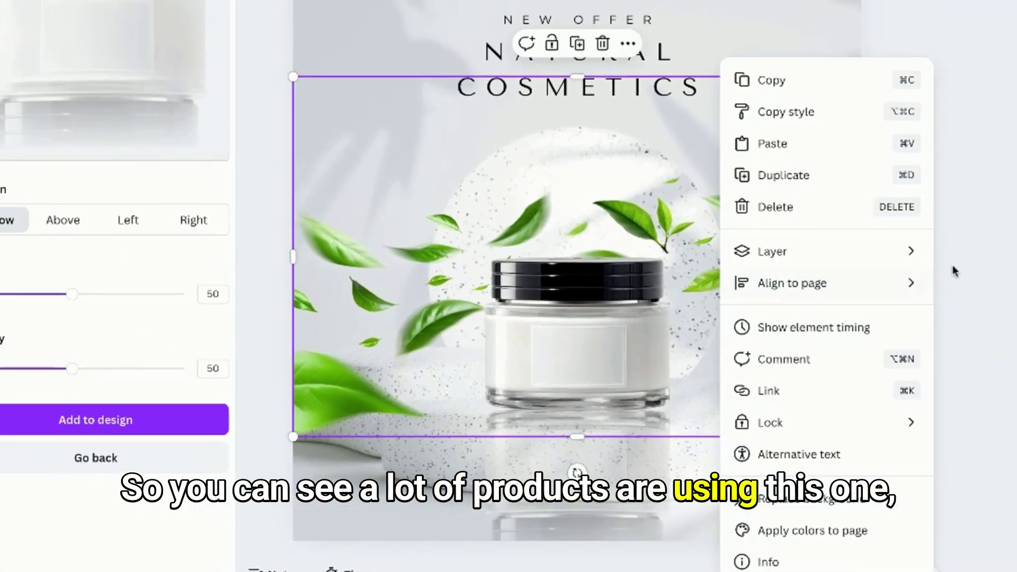
{"action": "key", "text": "Escape"}
{"action": "key", "text": "Escape"}
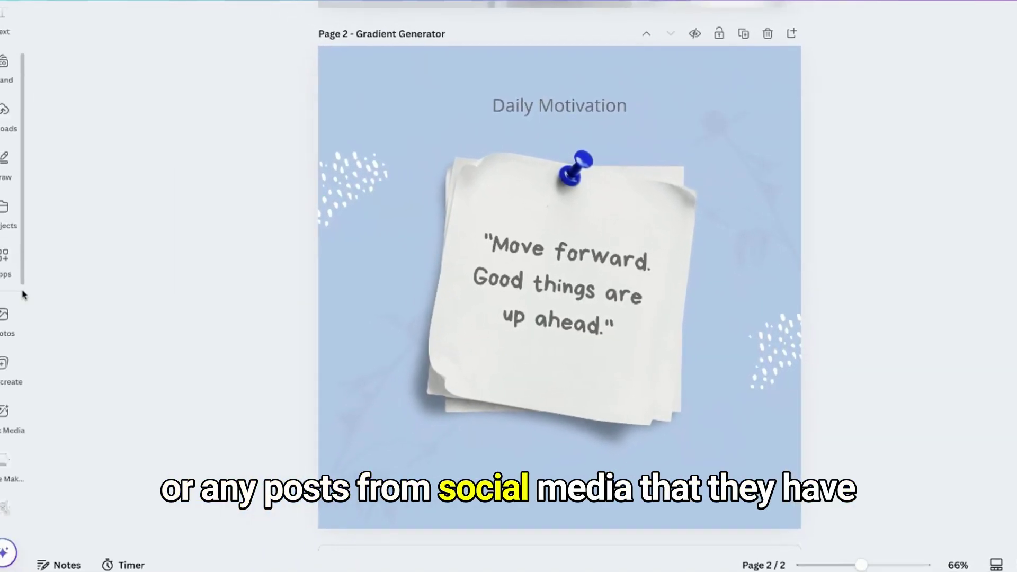
Step: Search the apps for 'gradi' and open Gradient Generator
{"action": "left_click", "coordinate": [3, 260]}
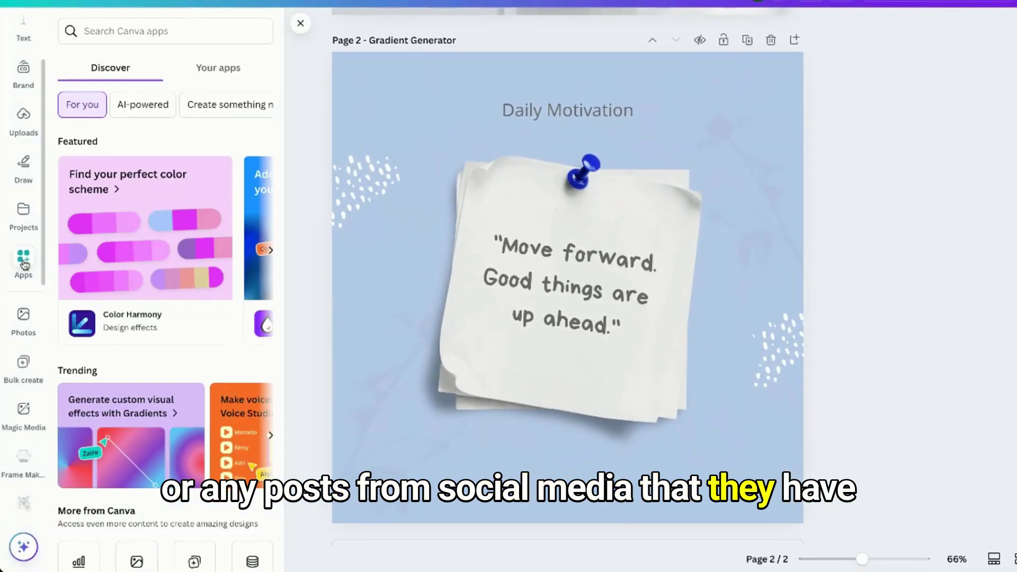
{"action": "left_click", "coordinate": [155, 42]}
{"action": "type", "text": "gr"}
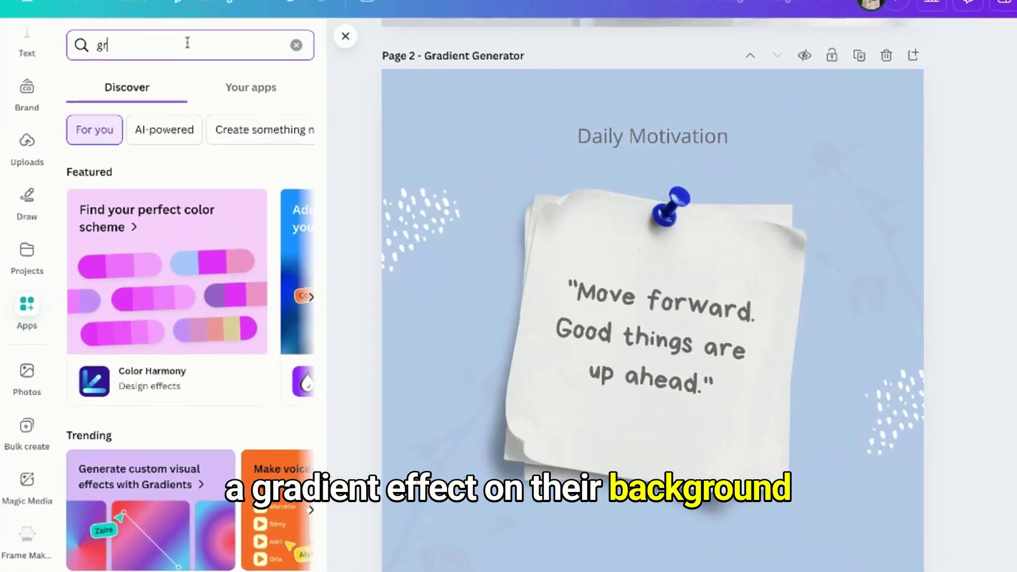
{"action": "type", "text": "adi"}
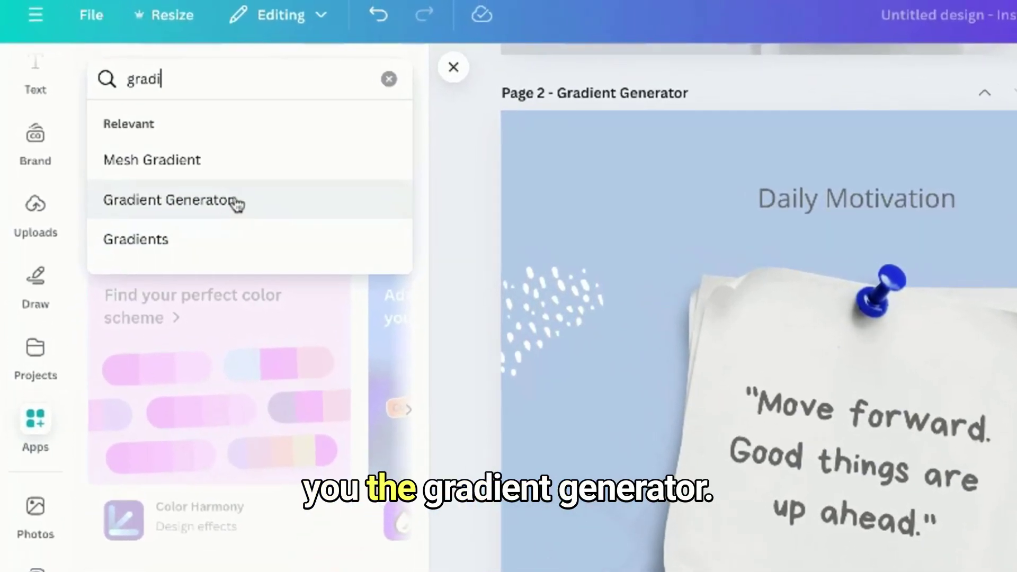
{"action": "left_click", "coordinate": [237, 204]}
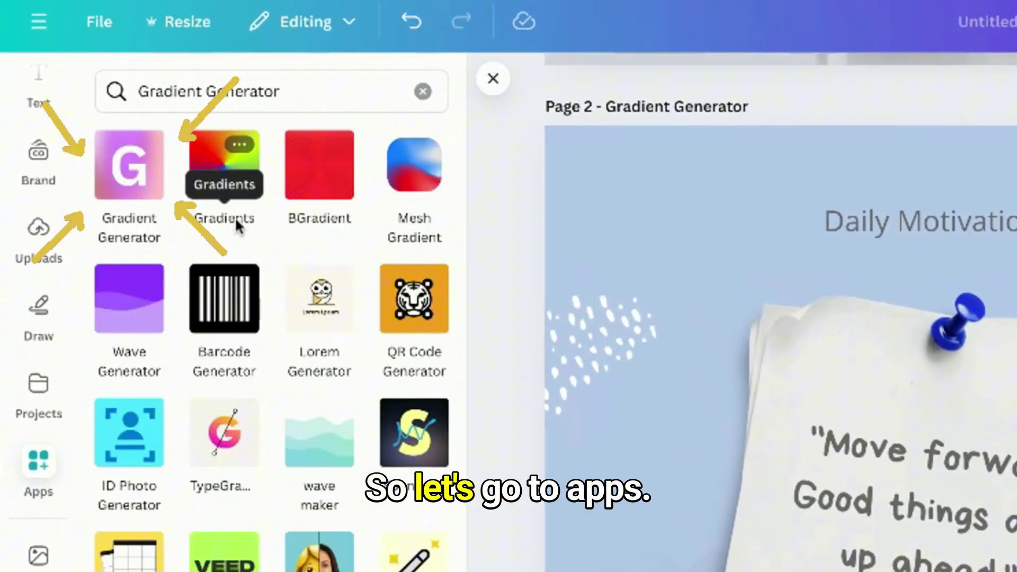
{"action": "left_click", "coordinate": [134, 186]}
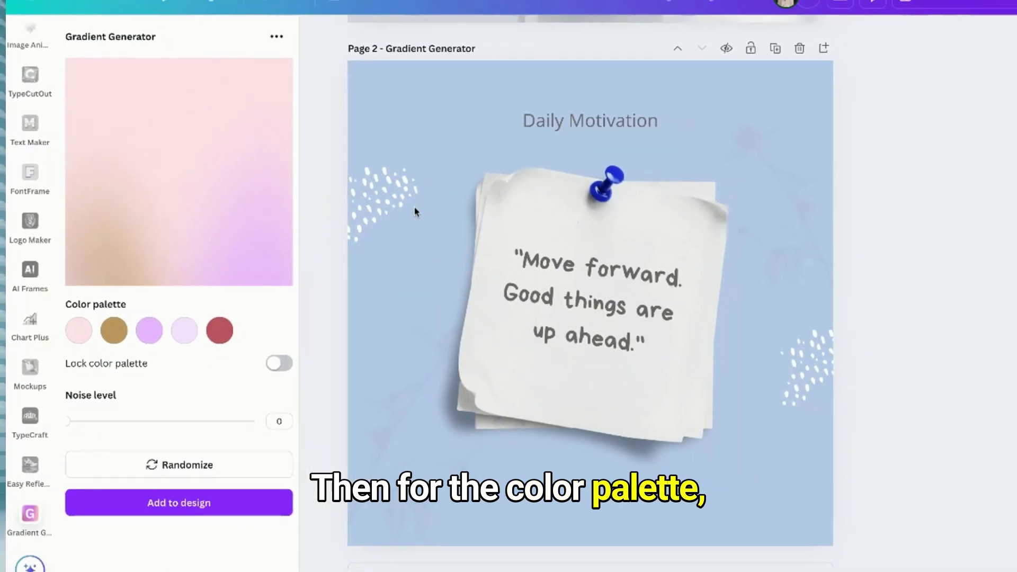
Step: Inspect the palette colours #FFE6E6, #BF9960 and the lilac swatch
{"action": "left_click", "coordinate": [84, 338]}
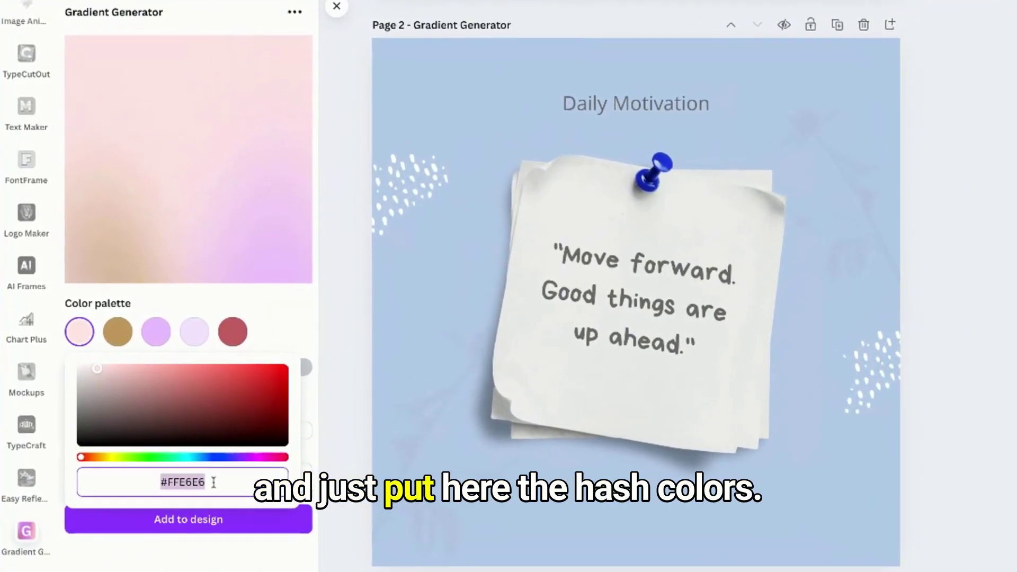
{"action": "left_click", "coordinate": [115, 342]}
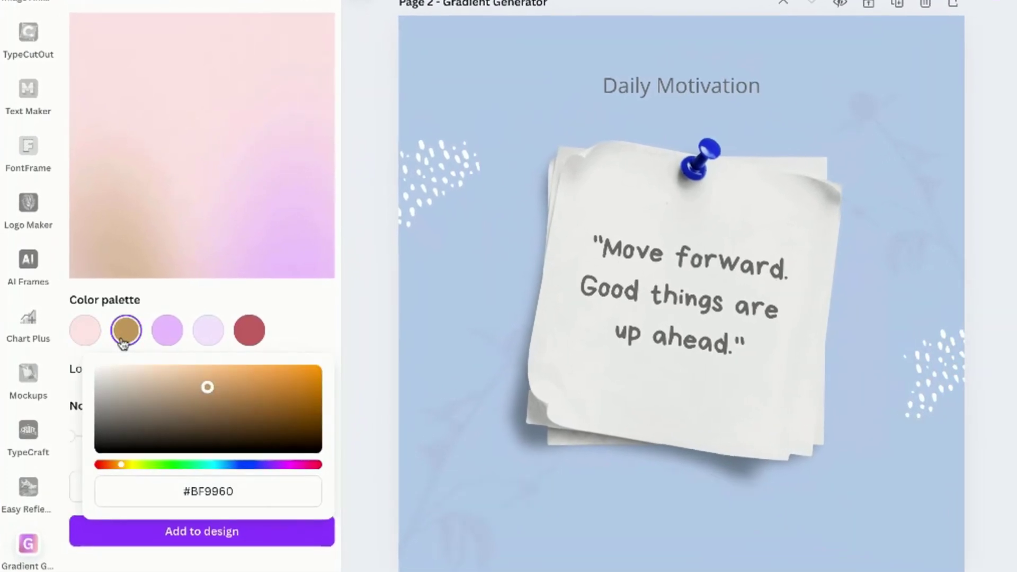
{"action": "left_click", "coordinate": [167, 331]}
{"action": "left_click", "coordinate": [298, 332]}
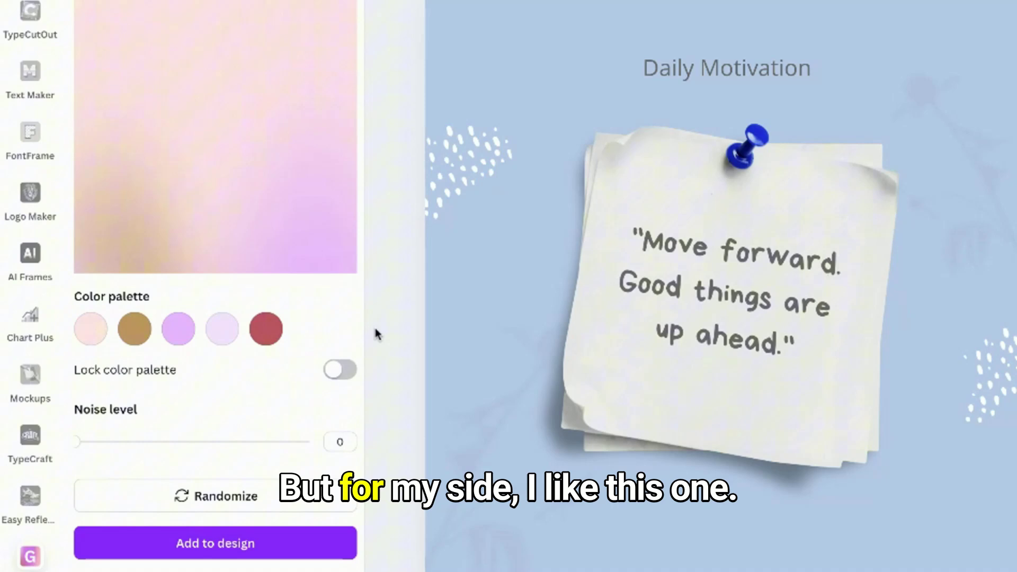
Step: Randomize the gradient palette five times
{"action": "left_click", "coordinate": [243, 507]}
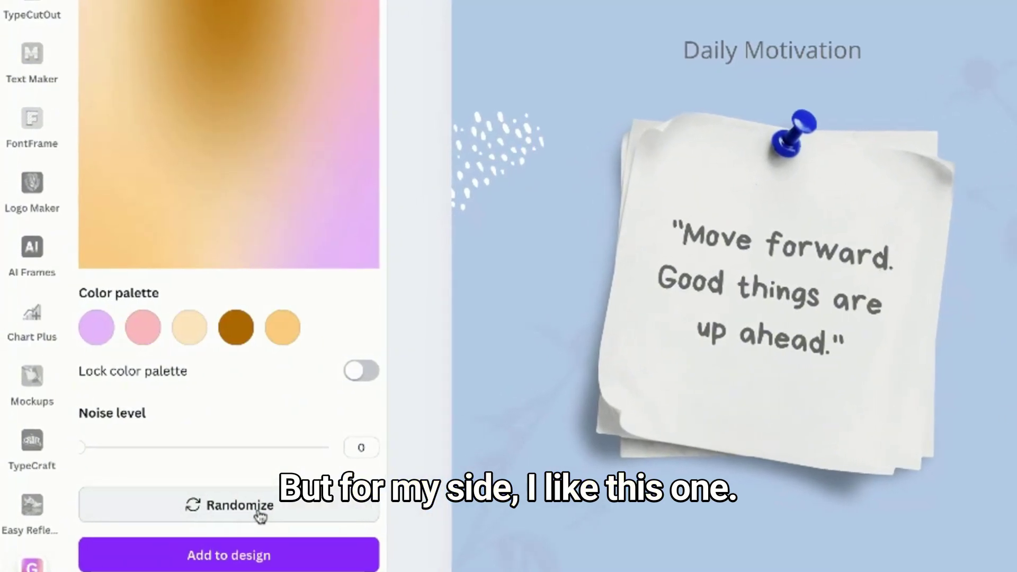
{"action": "left_click", "coordinate": [260, 516]}
{"action": "left_click", "coordinate": [260, 514]}
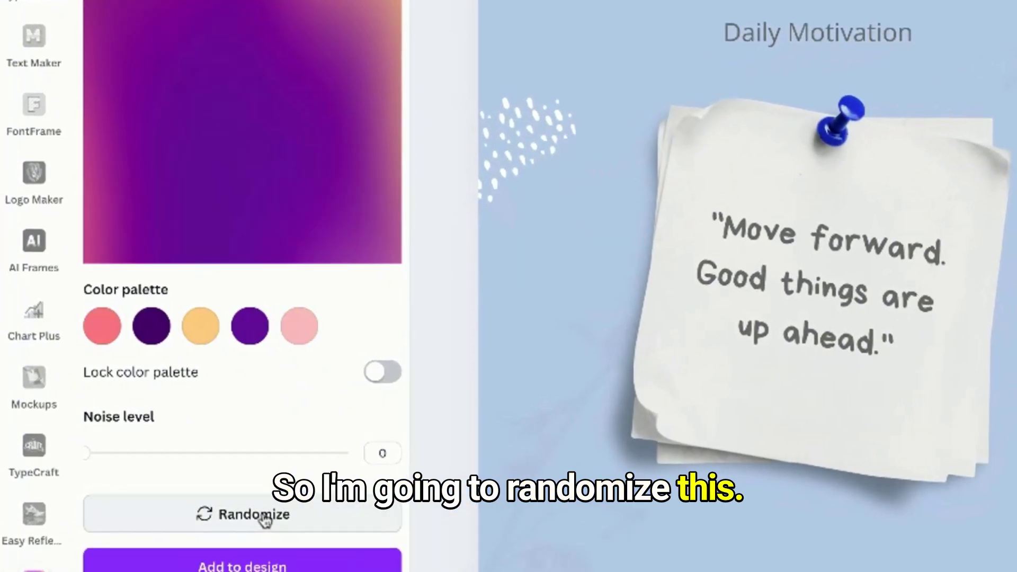
{"action": "left_click", "coordinate": [265, 522]}
{"action": "left_click", "coordinate": [263, 524]}
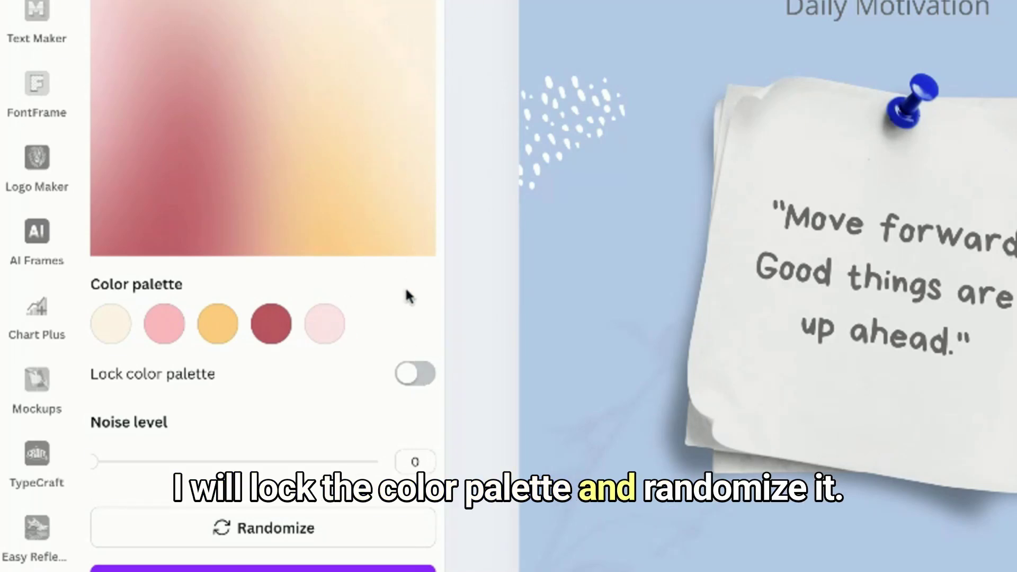
Step: With the palette locked, regenerate until a soft pink-to-peach gradient appears
{"action": "left_click", "coordinate": [322, 544]}
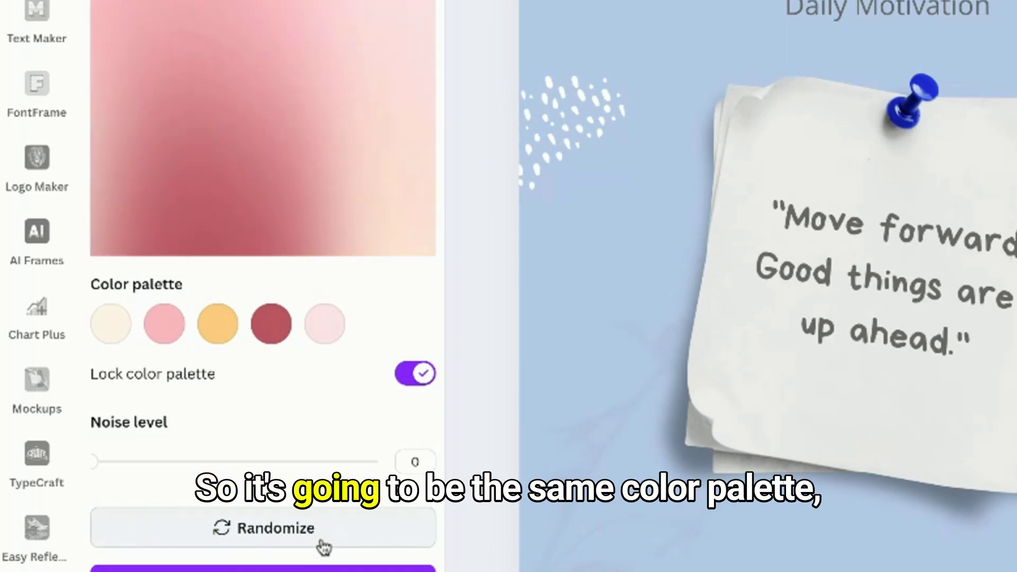
{"action": "left_click", "coordinate": [324, 546]}
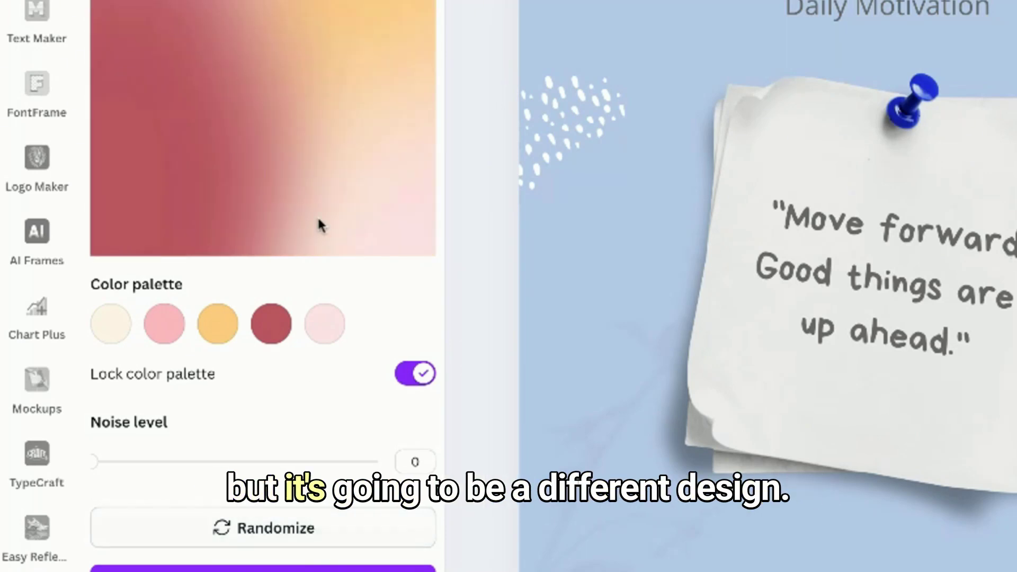
{"action": "left_click", "coordinate": [318, 524]}
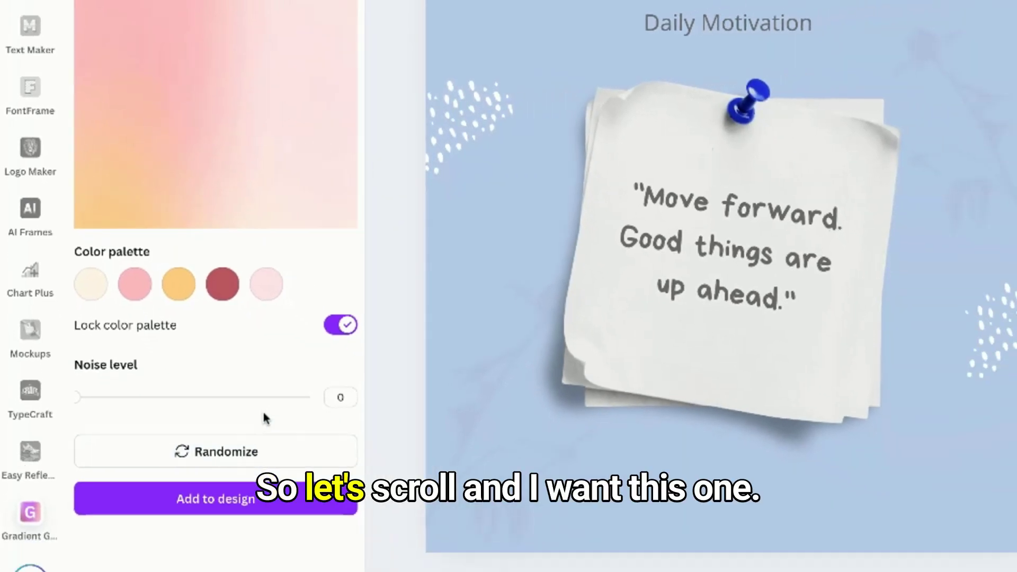
Step: Add the pink-peach gradient, stretch it over the whole page, and send it to the back
{"action": "left_click", "coordinate": [250, 503]}
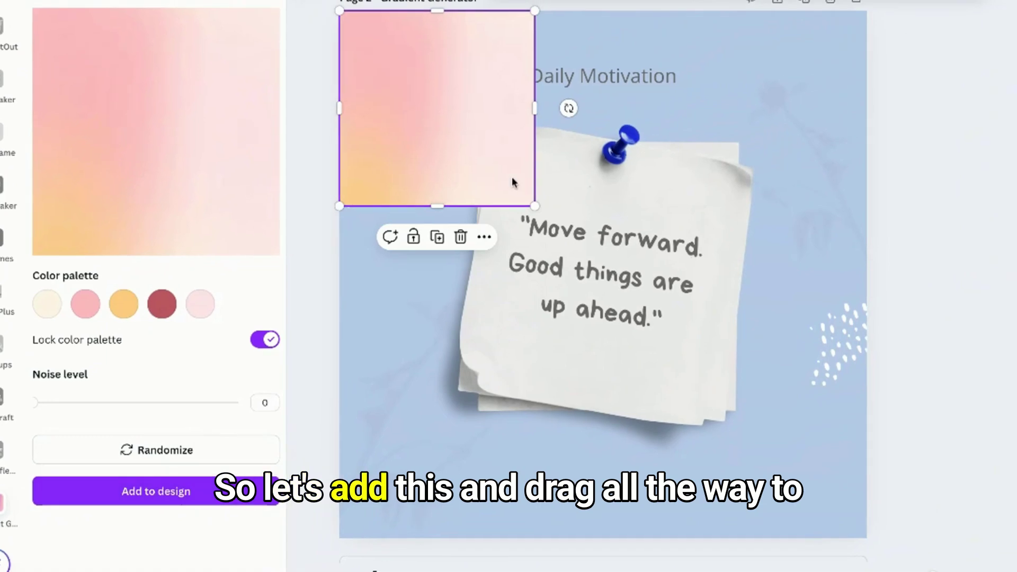
{"action": "left_click_drag", "start_coordinate": [514, 212], "coordinate": [823, 533]}
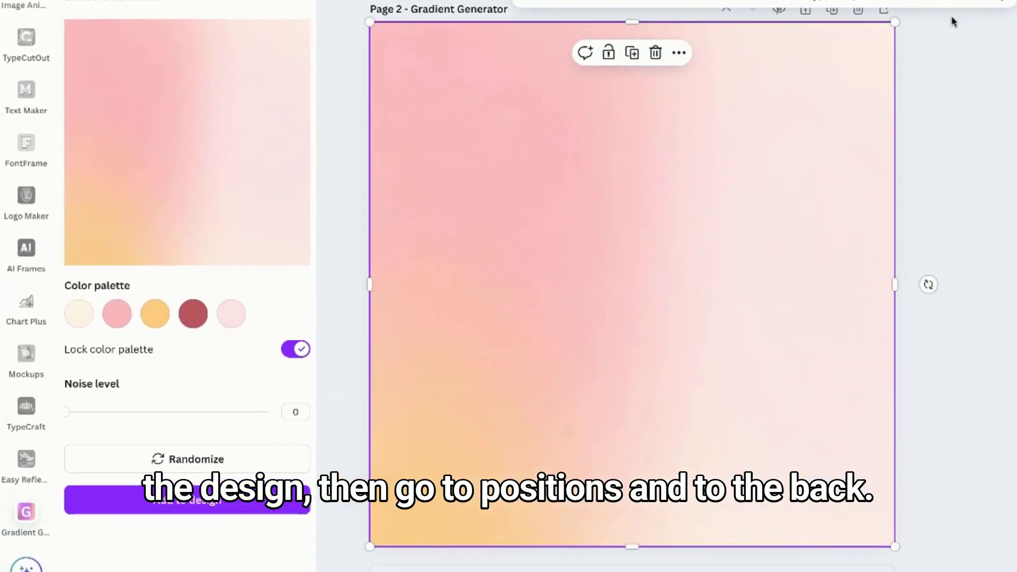
{"action": "left_click", "coordinate": [980, 3]}
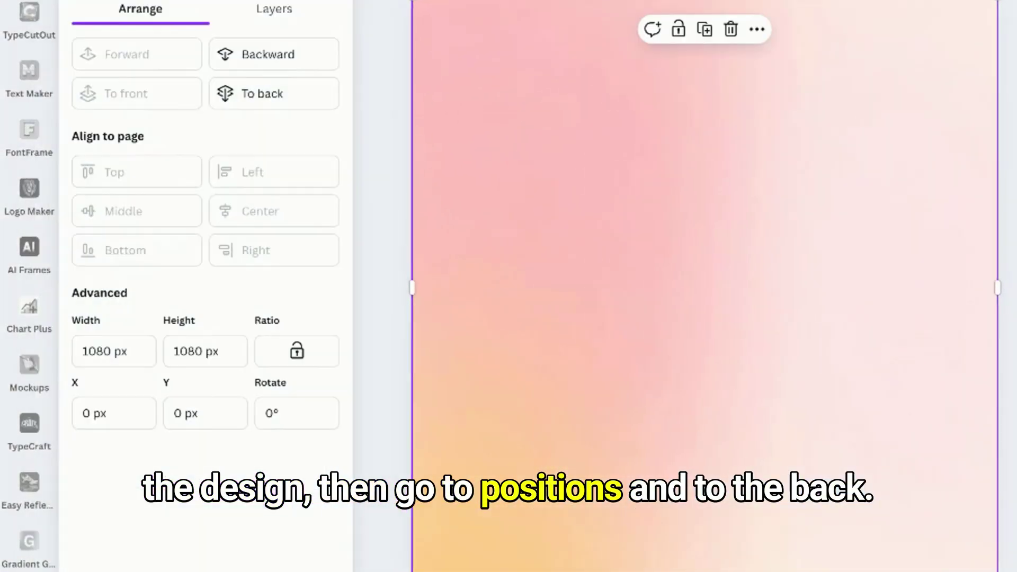
{"action": "left_click", "coordinate": [280, 121]}
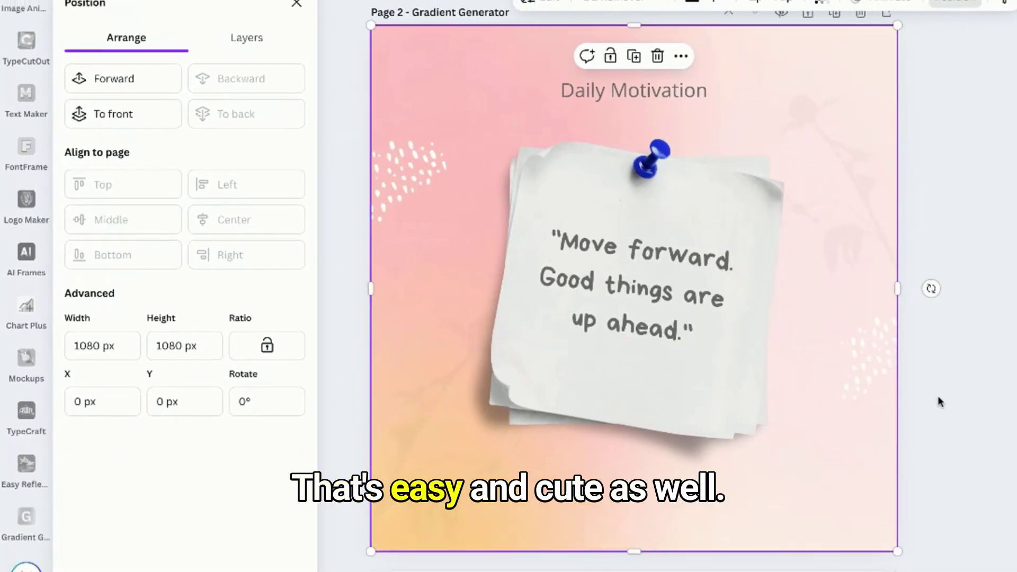
{"action": "left_click", "coordinate": [956, 2]}
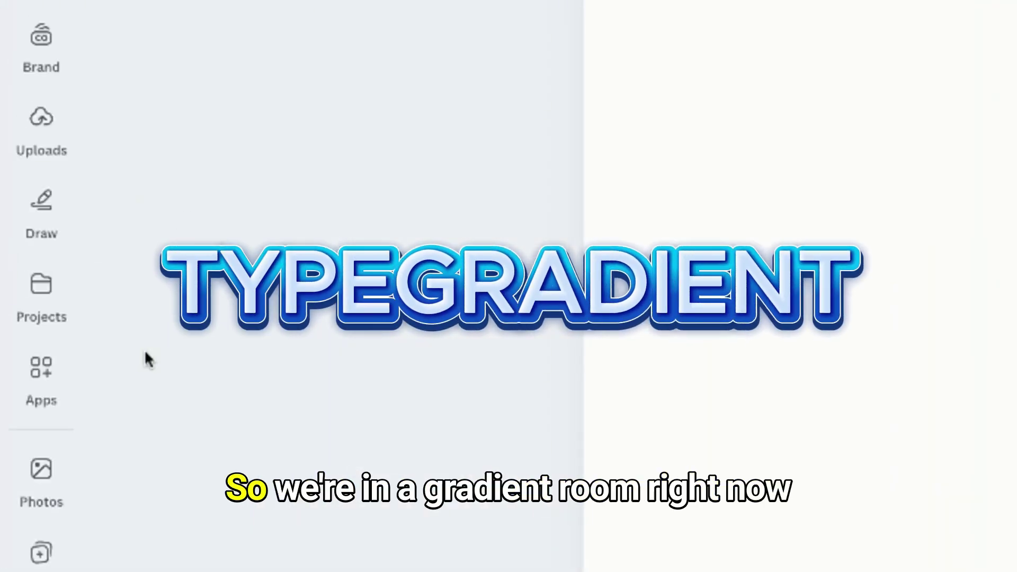
Step: Search the apps for 'typegr' and open TypeGradient
{"action": "left_click", "coordinate": [56, 368]}
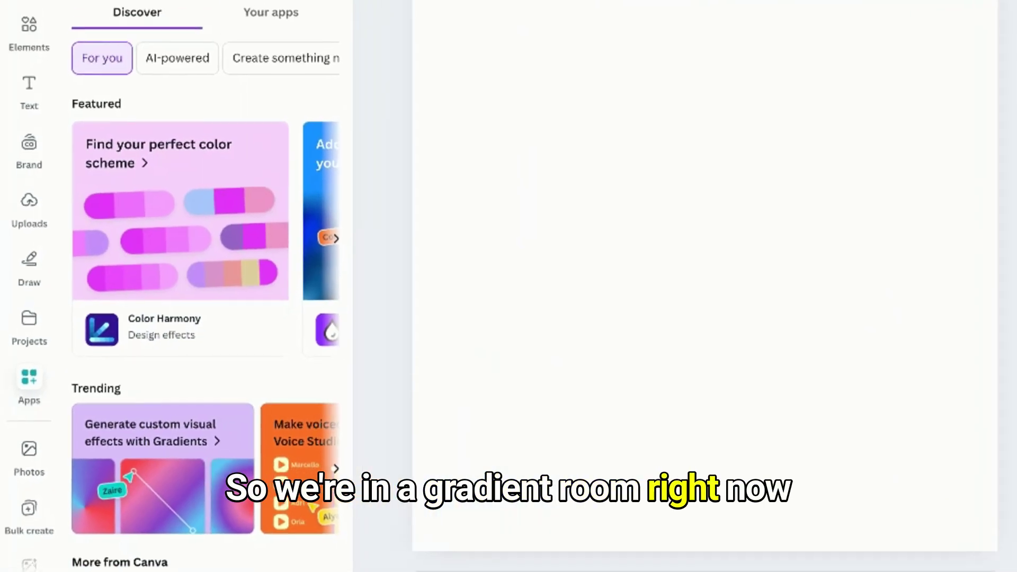
{"action": "type", "text": "typ"}
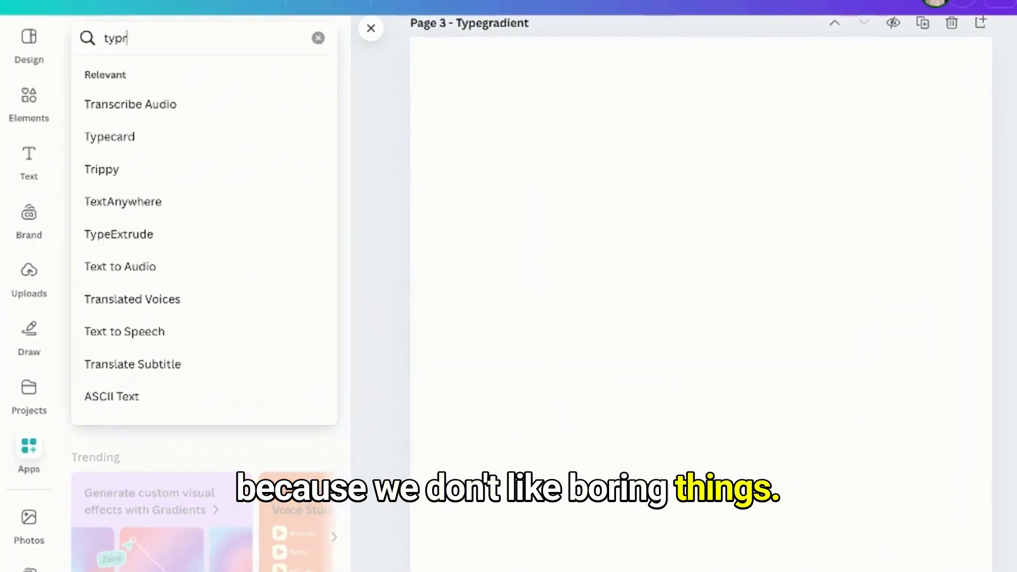
{"action": "type", "text": "egr"}
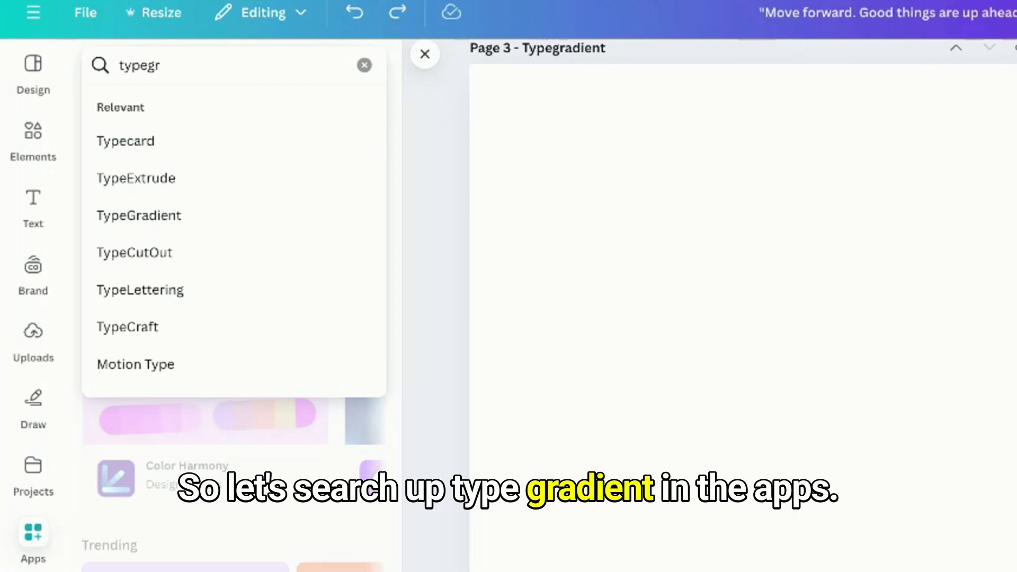
{"action": "left_click", "coordinate": [127, 153]}
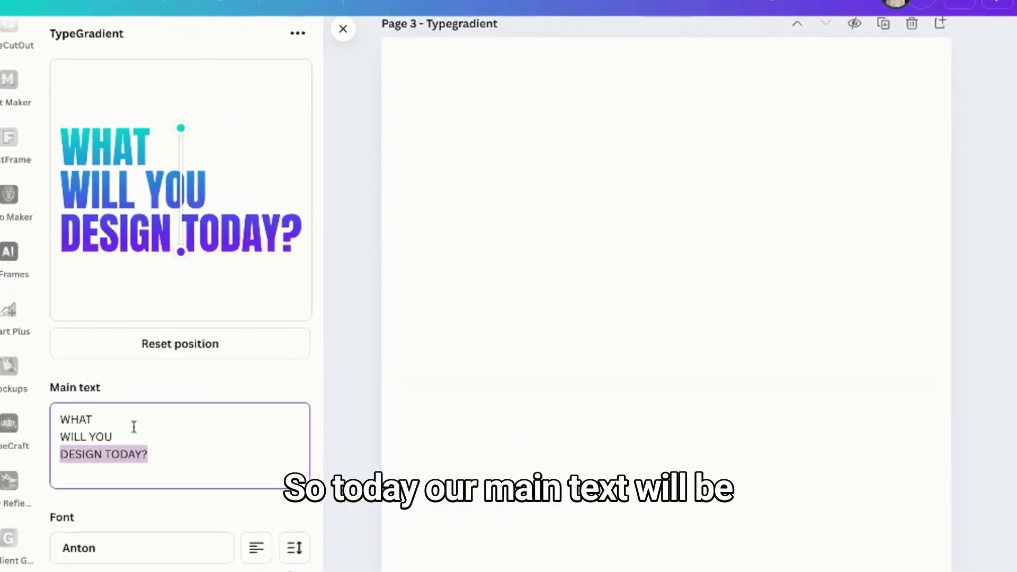
Step: Replace the main text with the copied quote "Move forward. Good things are up ahead."
{"action": "scroll", "coordinate": [545, 189], "scroll_direction": "up", "scroll_amount": 6}
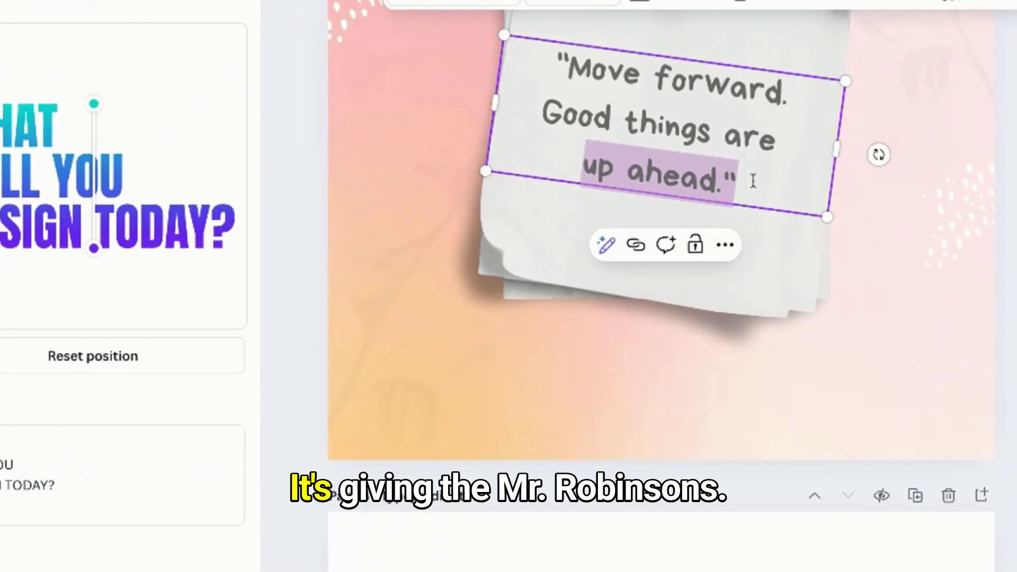
{"action": "key", "text": "ctrl+a"}
{"action": "key", "text": "ctrl+c"}
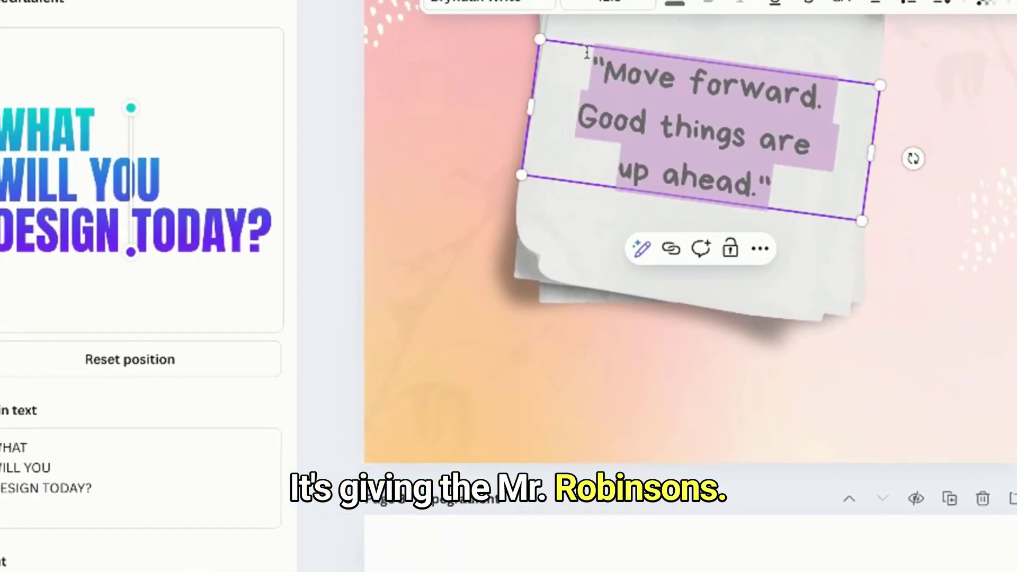
{"action": "left_click", "coordinate": [169, 493]}
{"action": "triple_click", "coordinate": [169, 493]}
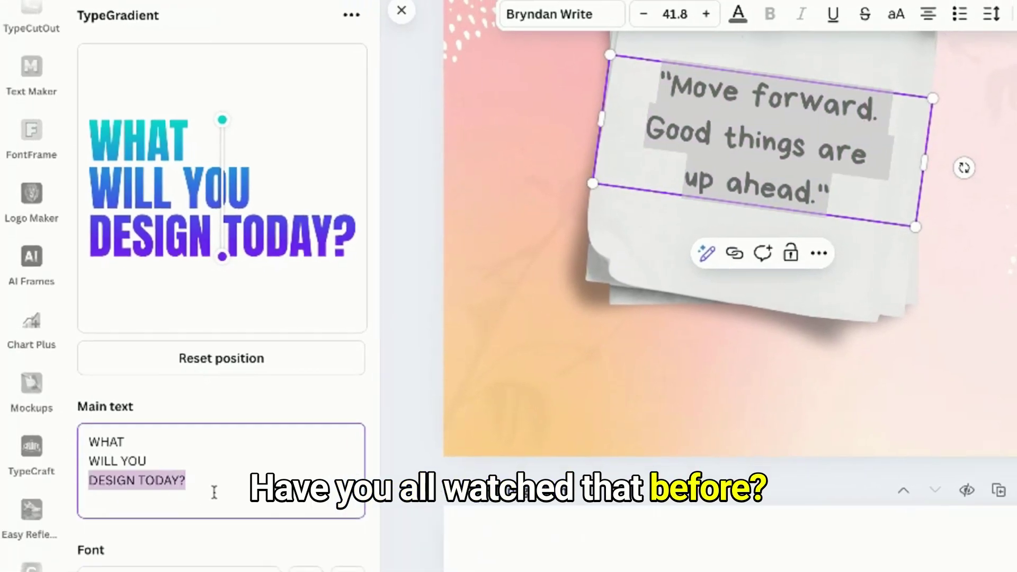
{"action": "key", "text": "ctrl+a"}
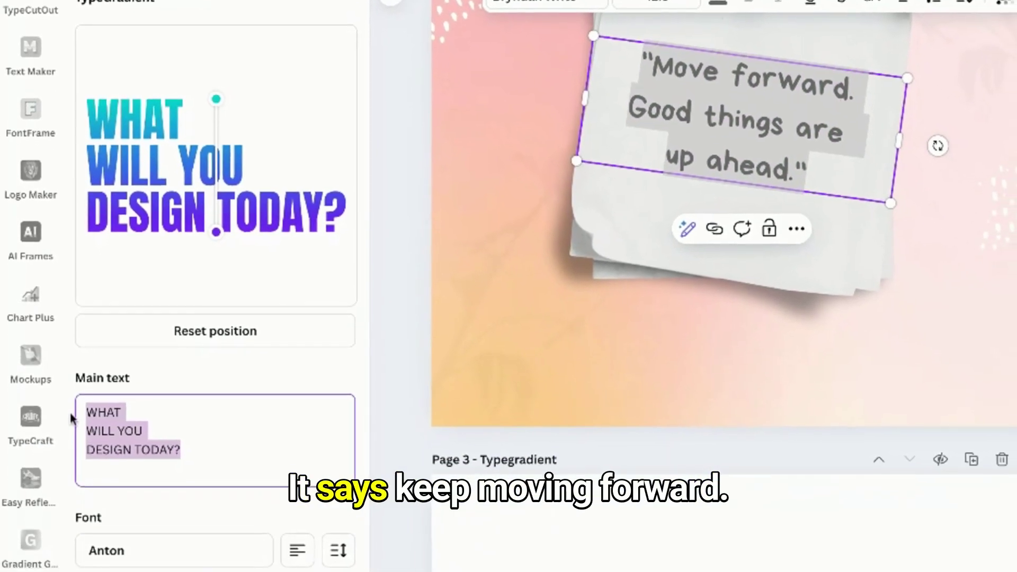
{"action": "key", "text": "ctrl+v"}
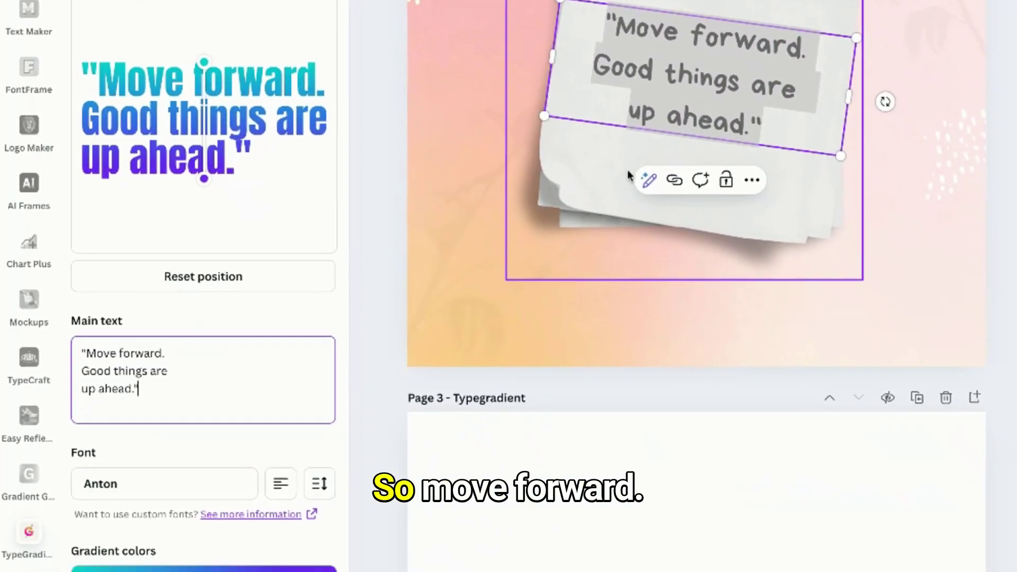
Step: Try the Art Disco font, then switch to Banchero
{"action": "scroll", "coordinate": [654, 375], "scroll_direction": "down", "scroll_amount": 8}
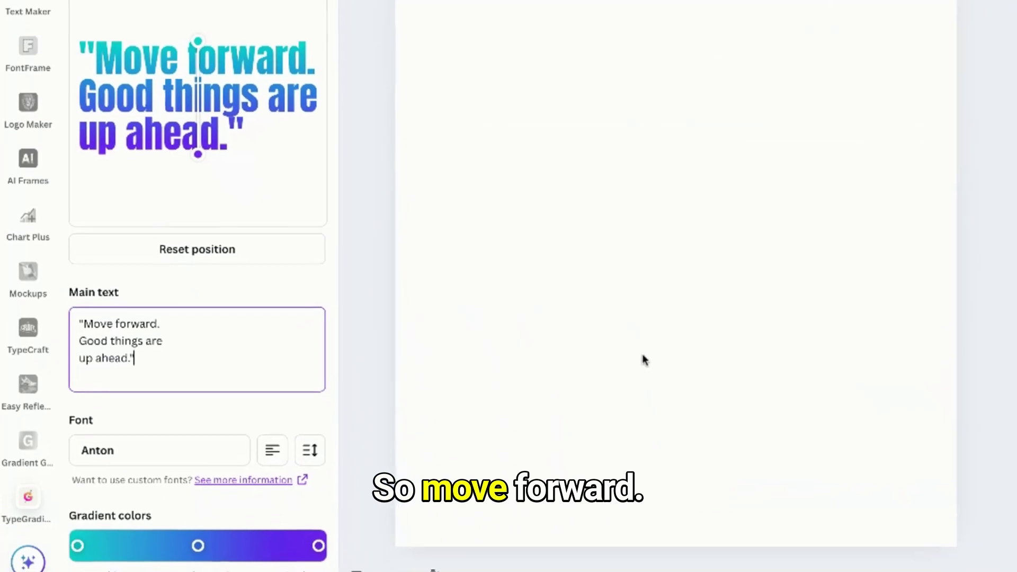
{"action": "scroll", "coordinate": [246, 339], "scroll_direction": "down", "scroll_amount": 2}
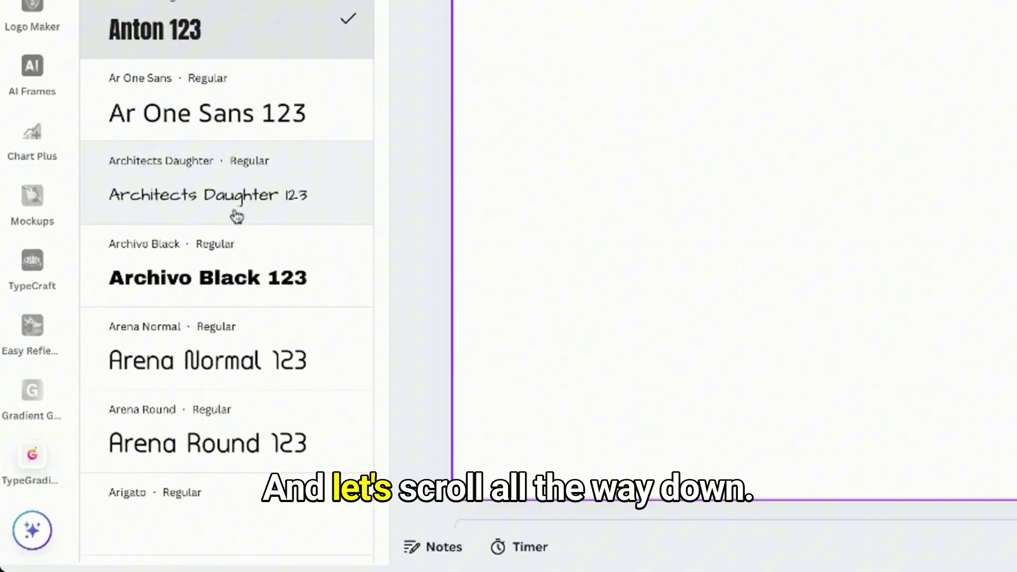
{"action": "scroll", "coordinate": [236, 215], "scroll_direction": "down", "scroll_amount": 2}
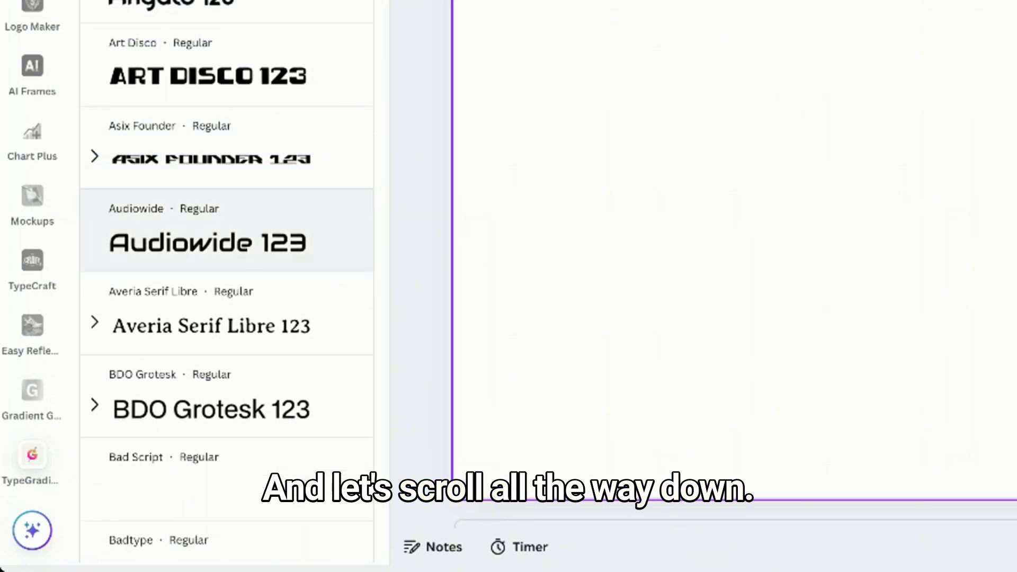
{"action": "scroll", "coordinate": [227, 281], "scroll_direction": "down", "scroll_amount": 1}
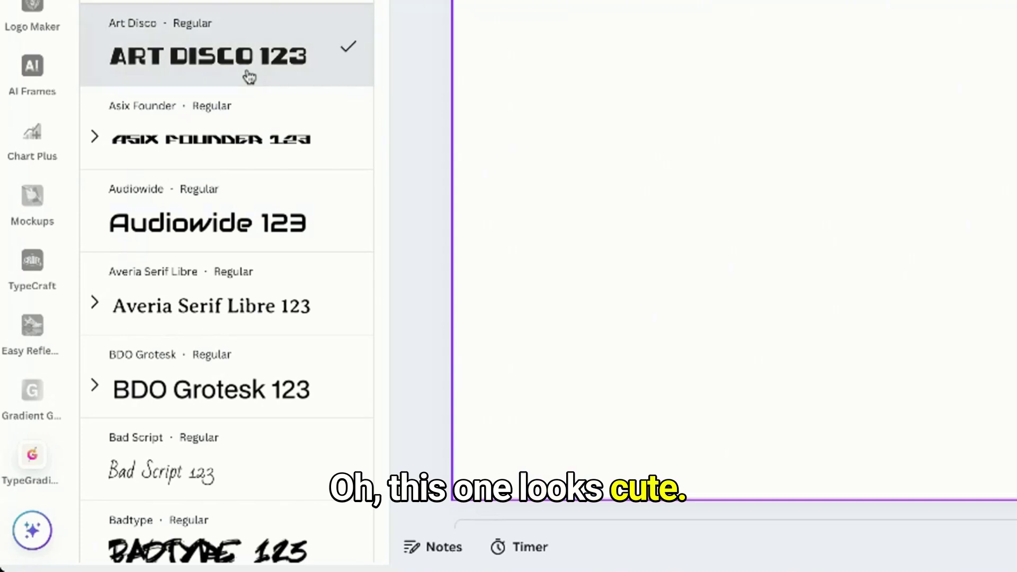
{"action": "left_click", "coordinate": [268, 79]}
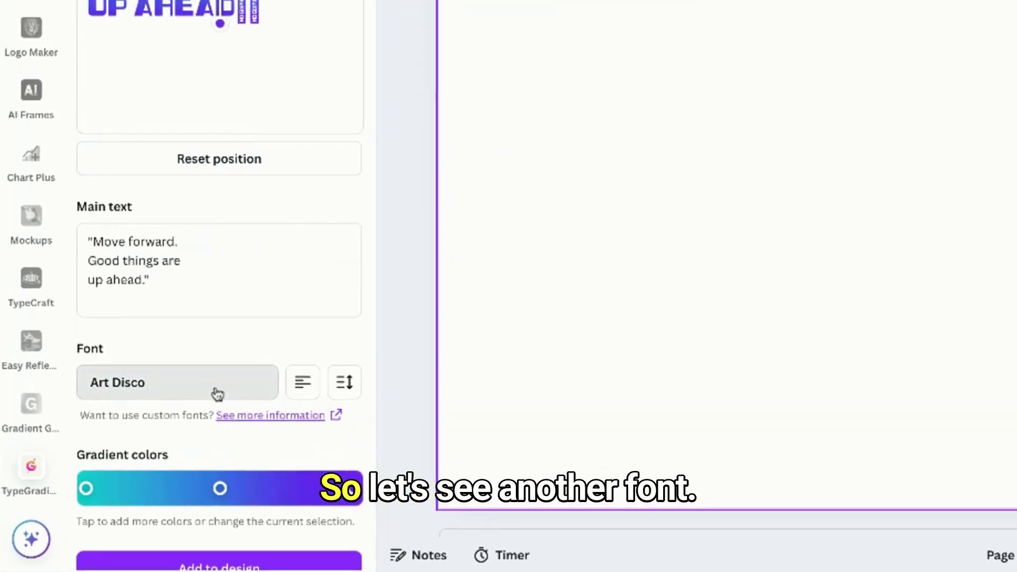
{"action": "left_click", "coordinate": [215, 393]}
{"action": "scroll", "coordinate": [211, 397], "scroll_direction": "down", "scroll_amount": 5}
{"action": "scroll", "coordinate": [210, 409], "scroll_direction": "down", "scroll_amount": 10}
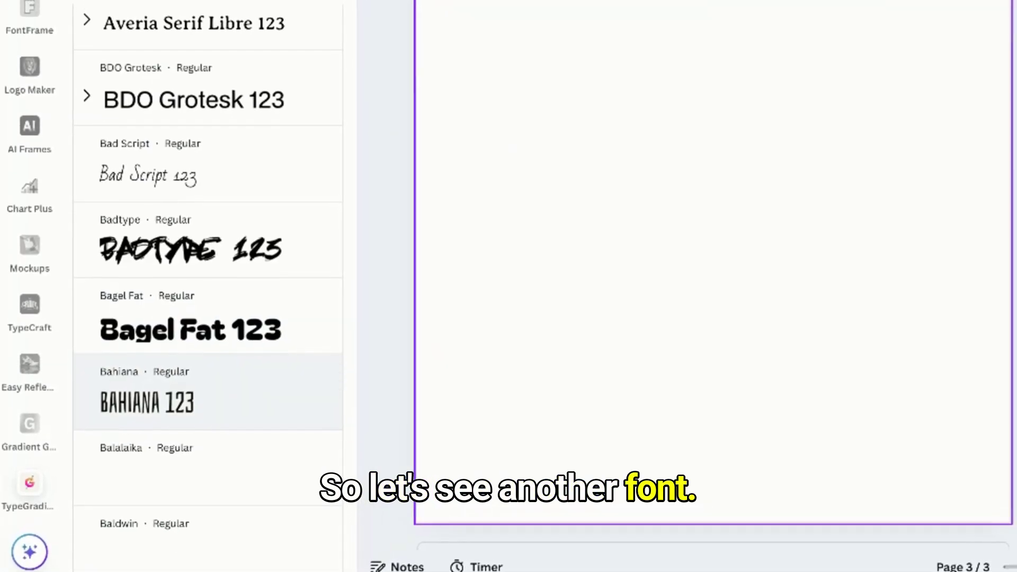
{"action": "scroll", "coordinate": [193, 385], "scroll_direction": "down", "scroll_amount": 5}
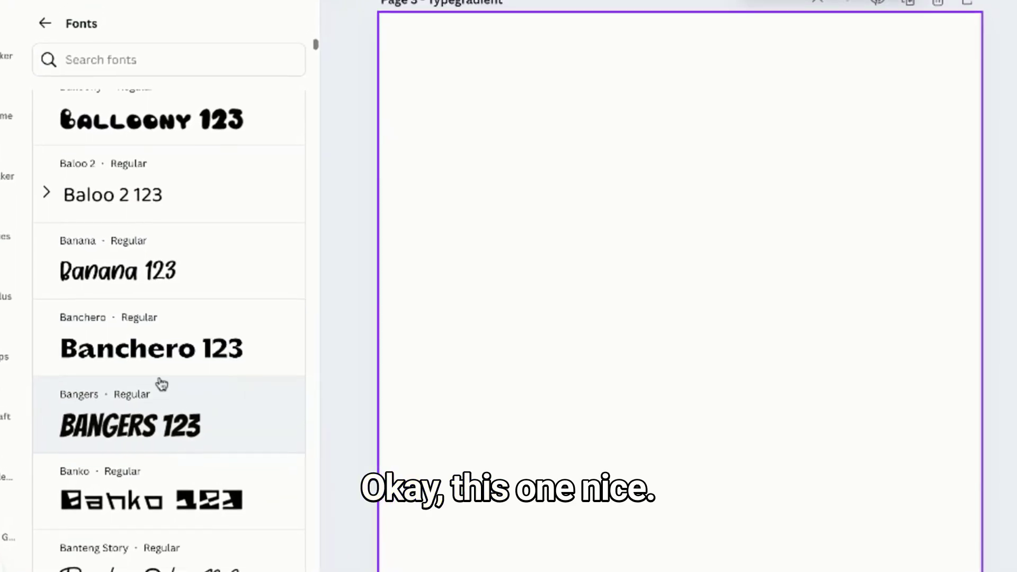
{"action": "left_click", "coordinate": [161, 373]}
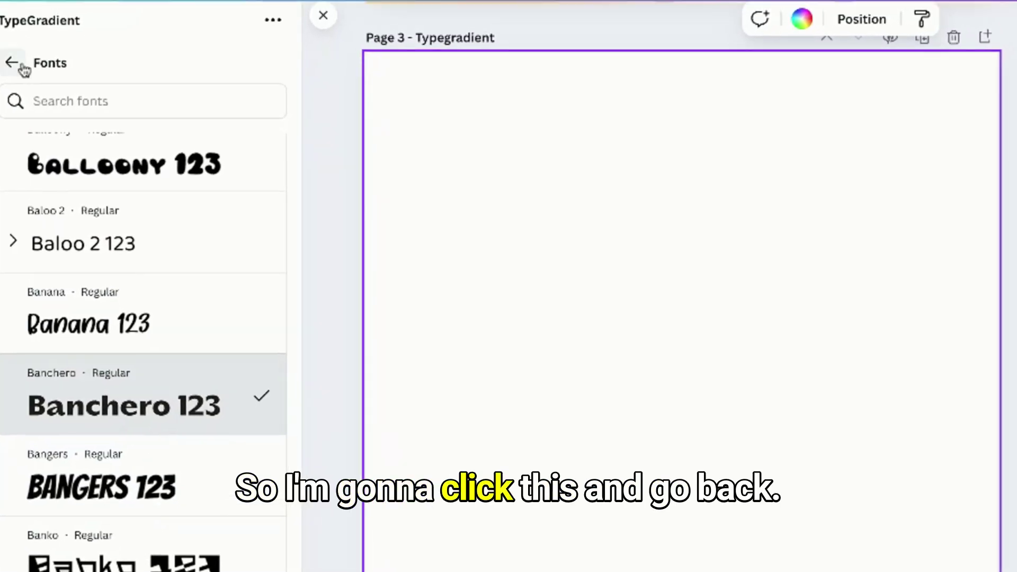
{"action": "left_click", "coordinate": [23, 66]}
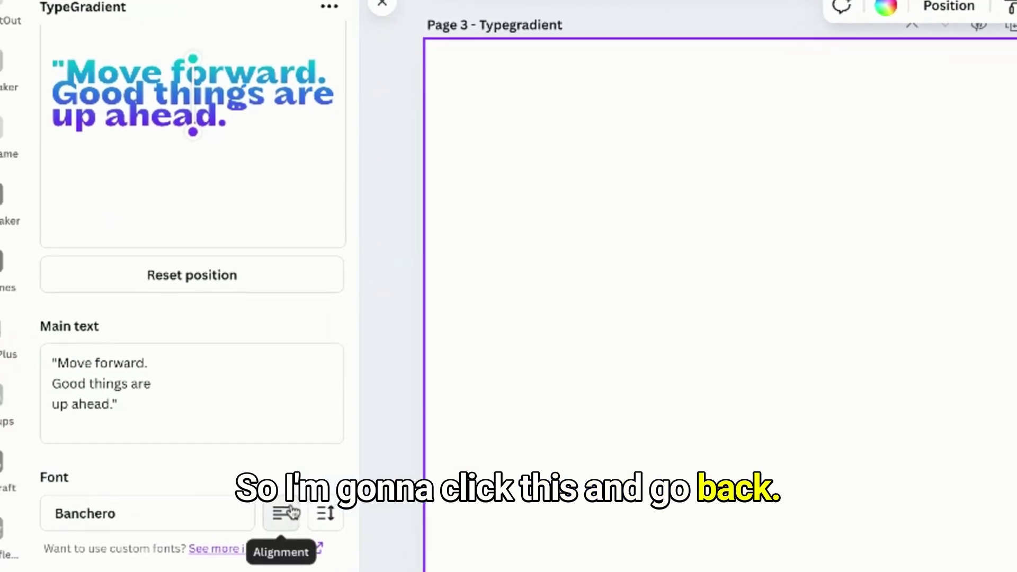
Step: Centre the quote, make the left gradient colour pale tan and the middle one soft pink
{"action": "left_click", "coordinate": [291, 513]}
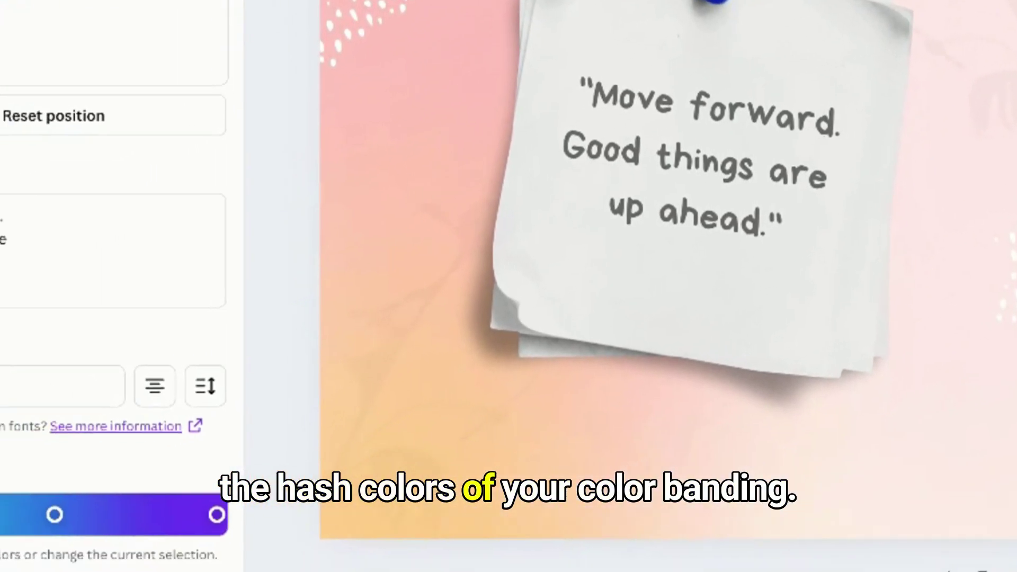
{"action": "left_click", "coordinate": [0, 482]}
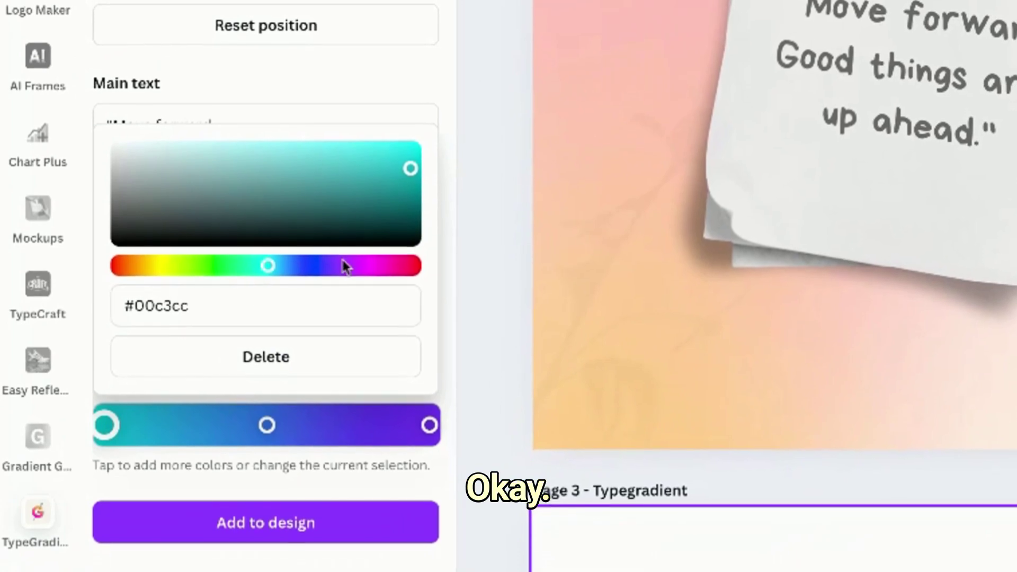
{"action": "left_click_drag", "start_coordinate": [351, 264], "coordinate": [143, 255]}
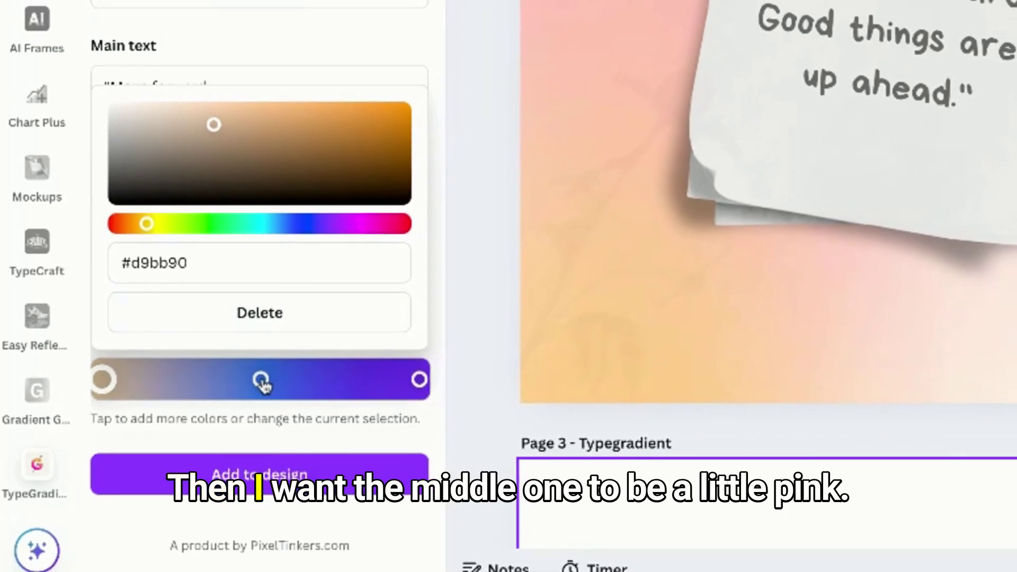
{"action": "left_click", "coordinate": [262, 381]}
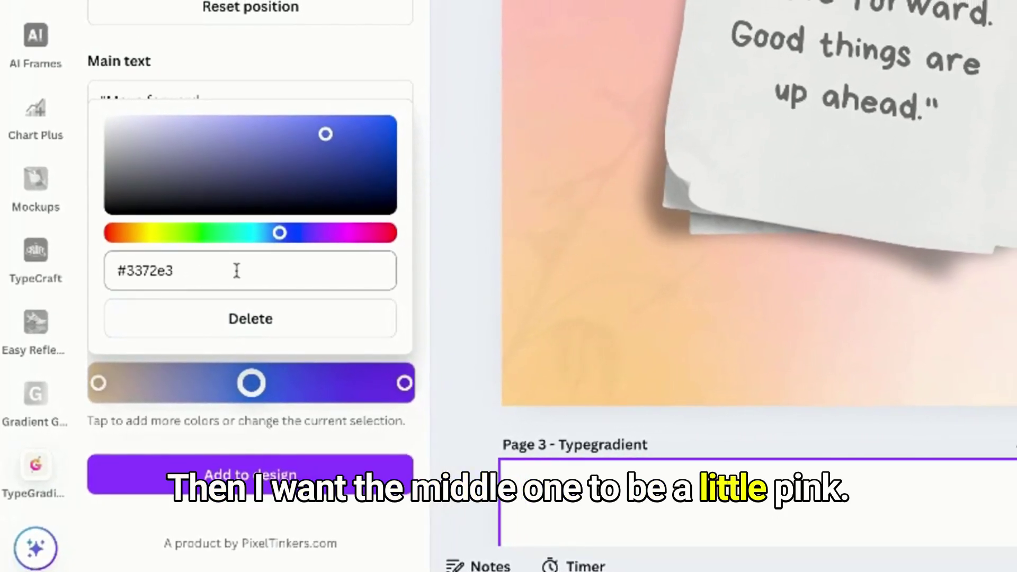
{"action": "left_click_drag", "start_coordinate": [277, 235], "coordinate": [322, 244]}
{"action": "left_click_drag", "start_coordinate": [246, 153], "coordinate": [225, 162]}
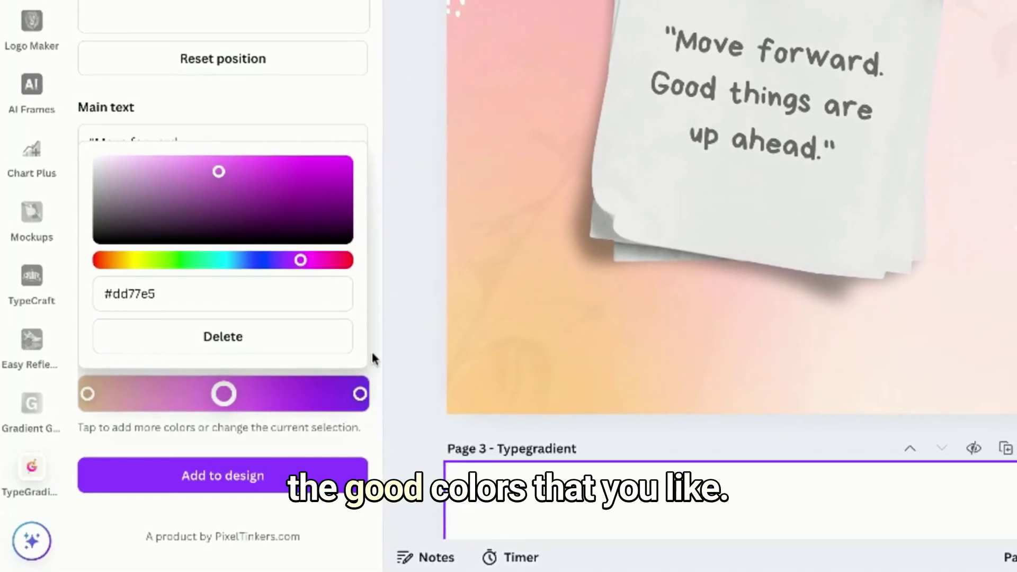
Step: Change the right gradient colour to gold #e5cd77
{"action": "left_click", "coordinate": [356, 394]}
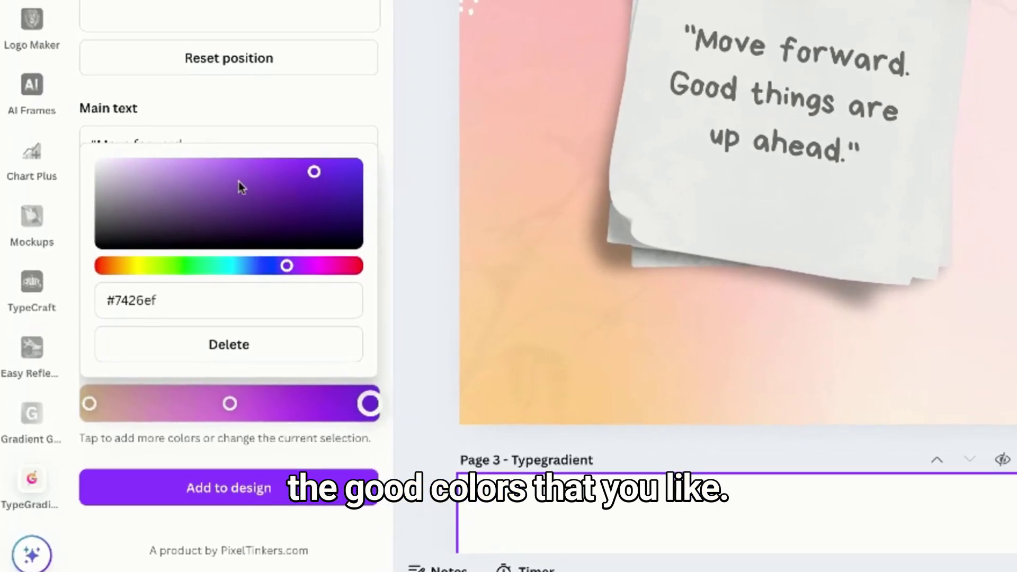
{"action": "left_click_drag", "start_coordinate": [298, 265], "coordinate": [251, 265]}
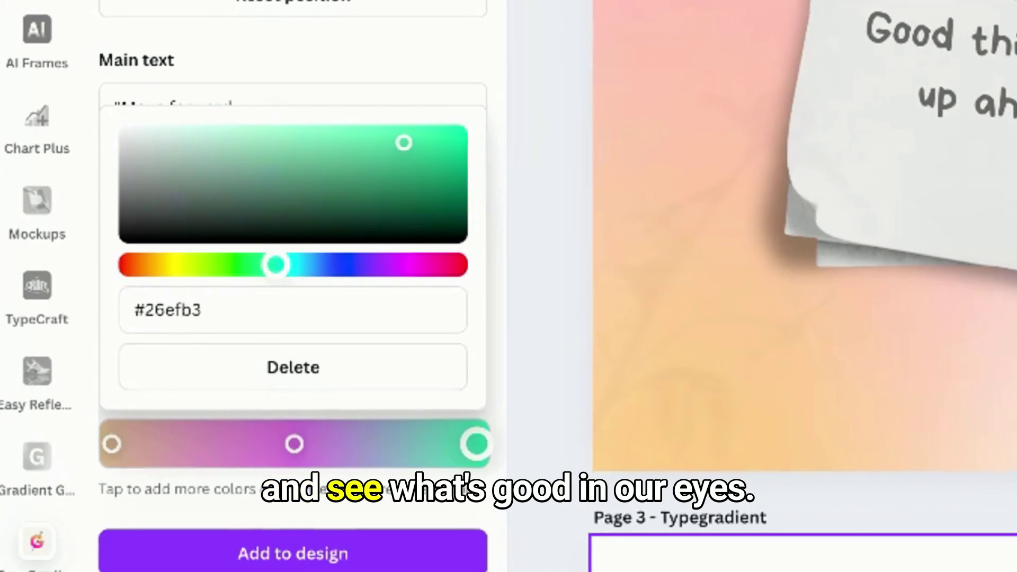
{"action": "left_click_drag", "start_coordinate": [298, 148], "coordinate": [297, 144]}
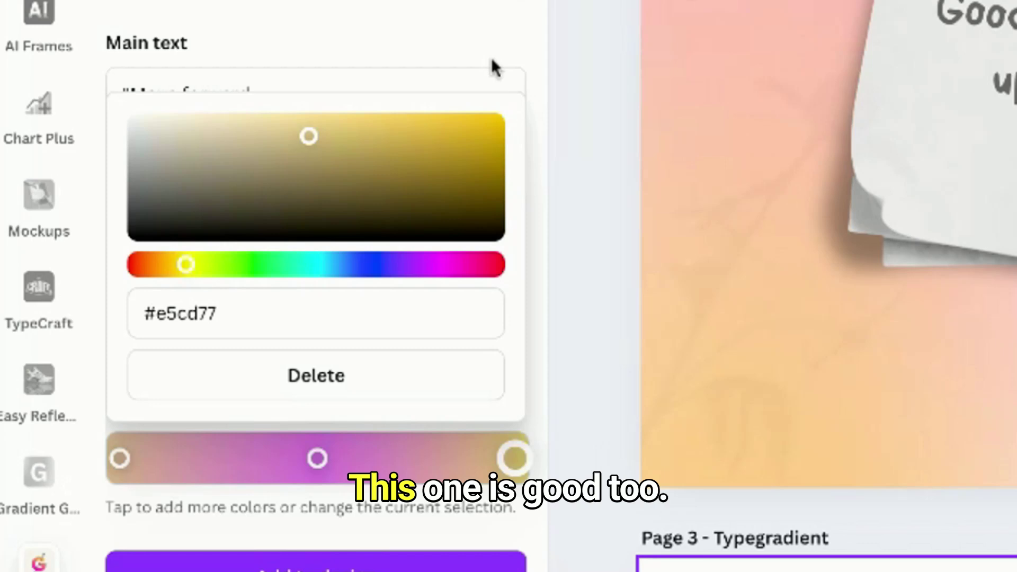
{"action": "scroll", "coordinate": [491, 53], "scroll_direction": "up", "scroll_amount": 2}
{"action": "scroll", "coordinate": [491, 48], "scroll_direction": "down", "scroll_amount": 2}
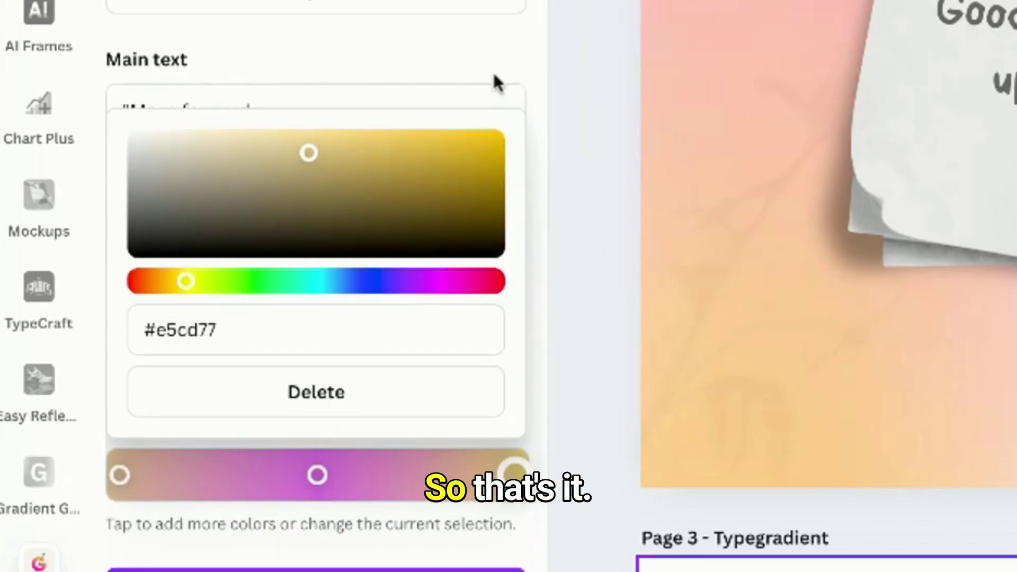
{"action": "left_click", "coordinate": [494, 80]}
{"action": "scroll", "coordinate": [882, 318], "scroll_direction": "down", "scroll_amount": 5}
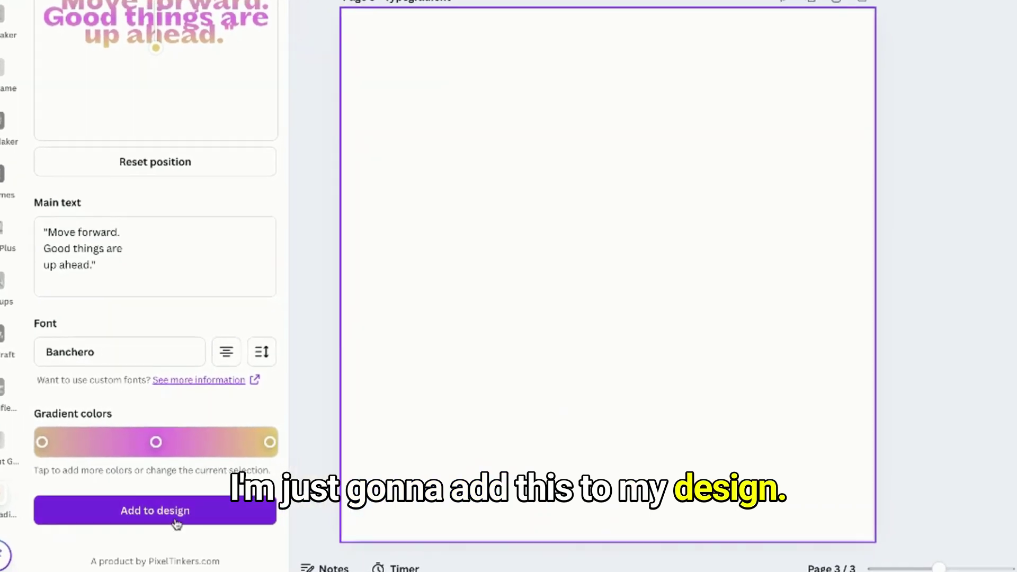
Step: Add the gradient quote to page 3, enlarge it, and set its line height to -1.7
{"action": "left_click", "coordinate": [177, 521]}
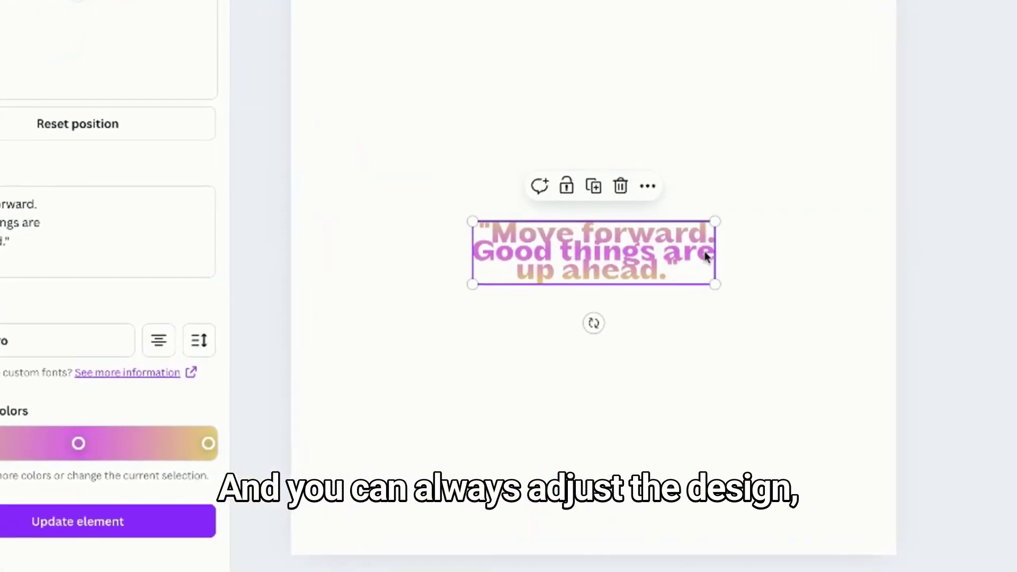
{"action": "left_click_drag", "start_coordinate": [715, 284], "coordinate": [876, 326]}
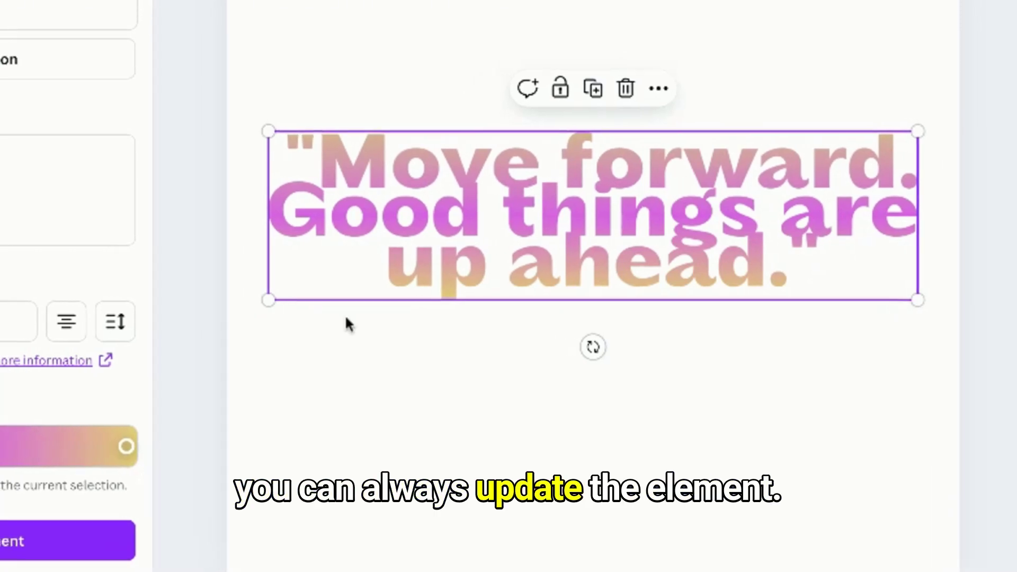
{"action": "left_click", "coordinate": [96, 322]}
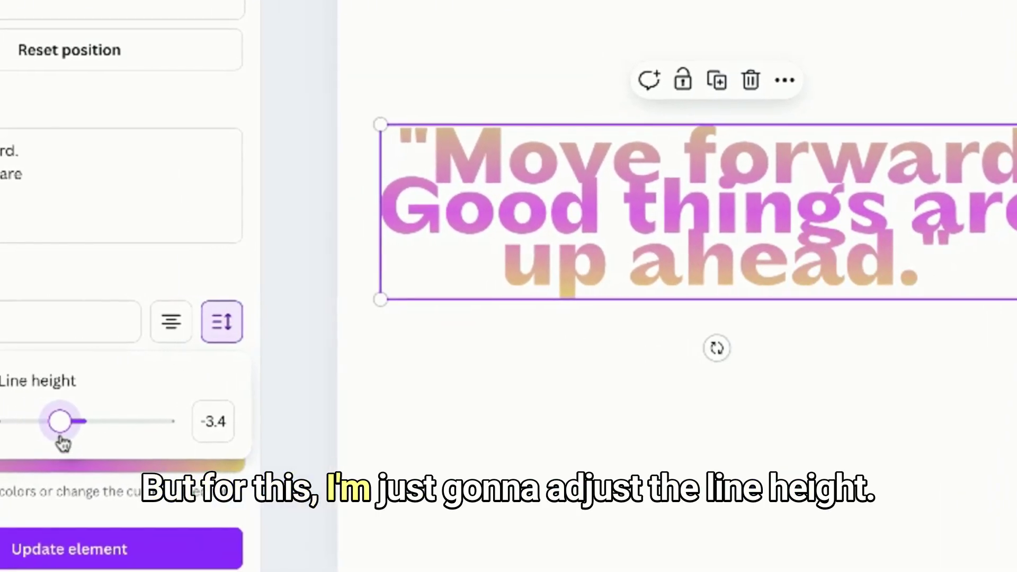
{"action": "mouse_move", "coordinate": [35, 420]}
{"action": "left_mouse_down"}
{"action": "mouse_move", "coordinate": [18, 432]}
{"action": "mouse_move", "coordinate": [35, 440]}
{"action": "left_mouse_up"}
{"action": "left_click_drag", "start_coordinate": [136, 444], "coordinate": [151, 441]}
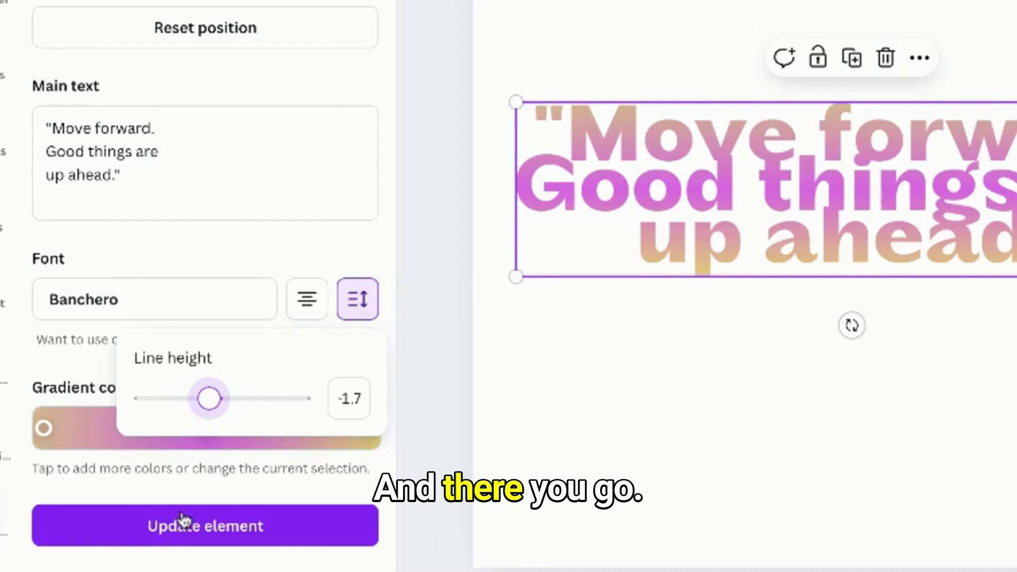
{"action": "left_click", "coordinate": [190, 544]}
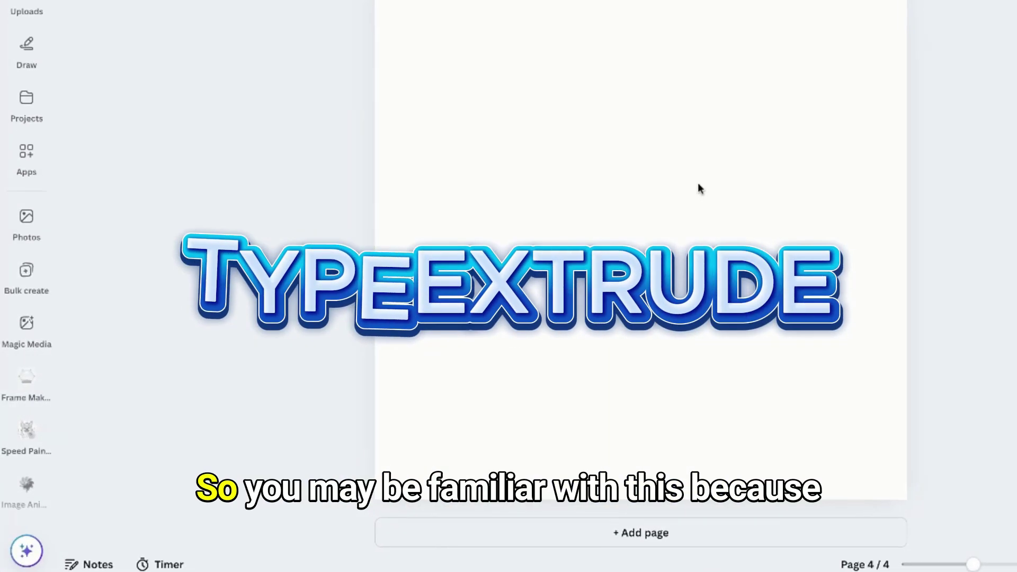
Step: Search the Apps library for 'typeextrude' and open the TypeExtrude app
{"action": "left_click", "coordinate": [34, 100]}
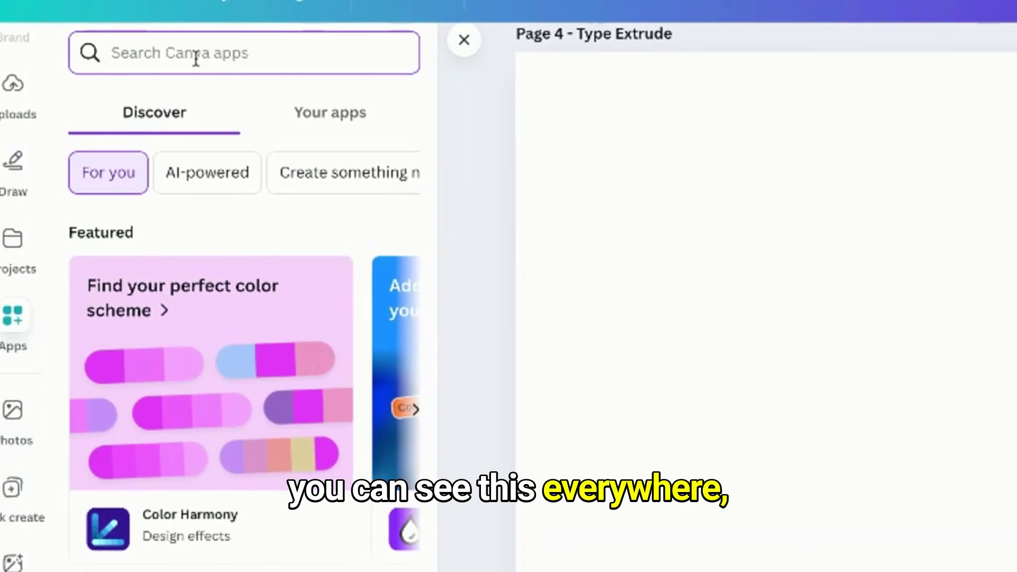
{"action": "type", "text": "type"}
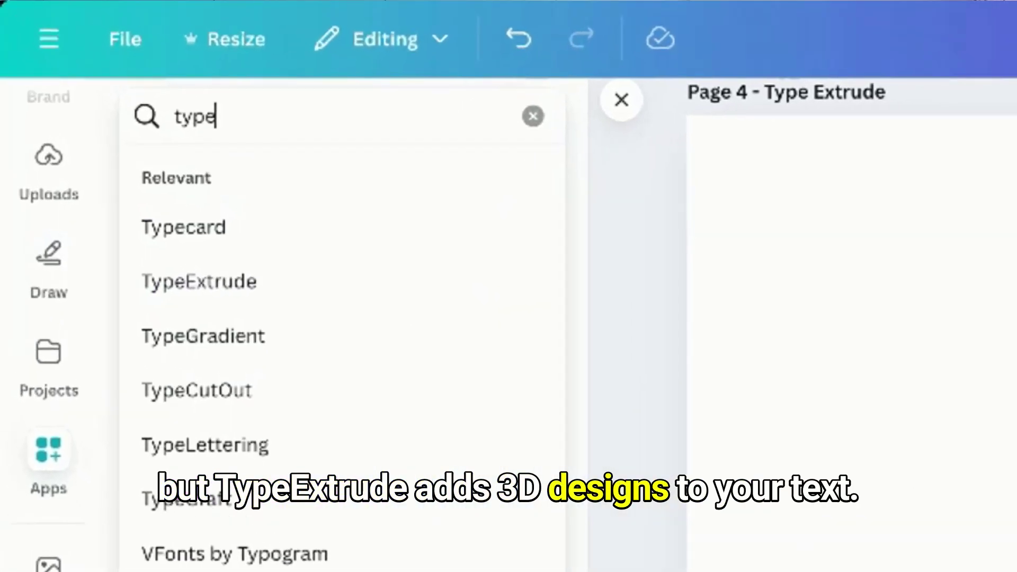
{"action": "type", "text": "extrude"}
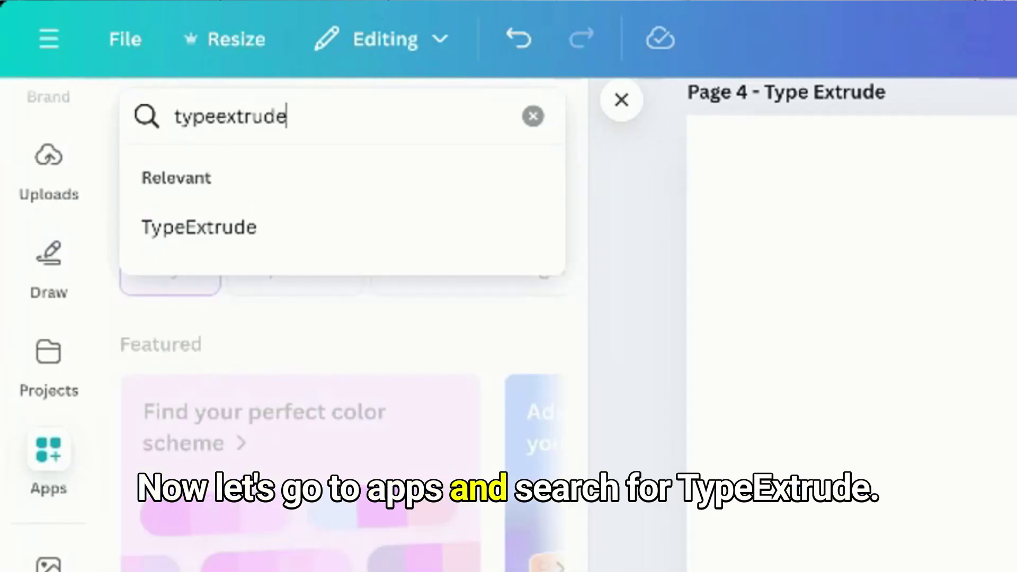
{"action": "key", "text": "Return"}
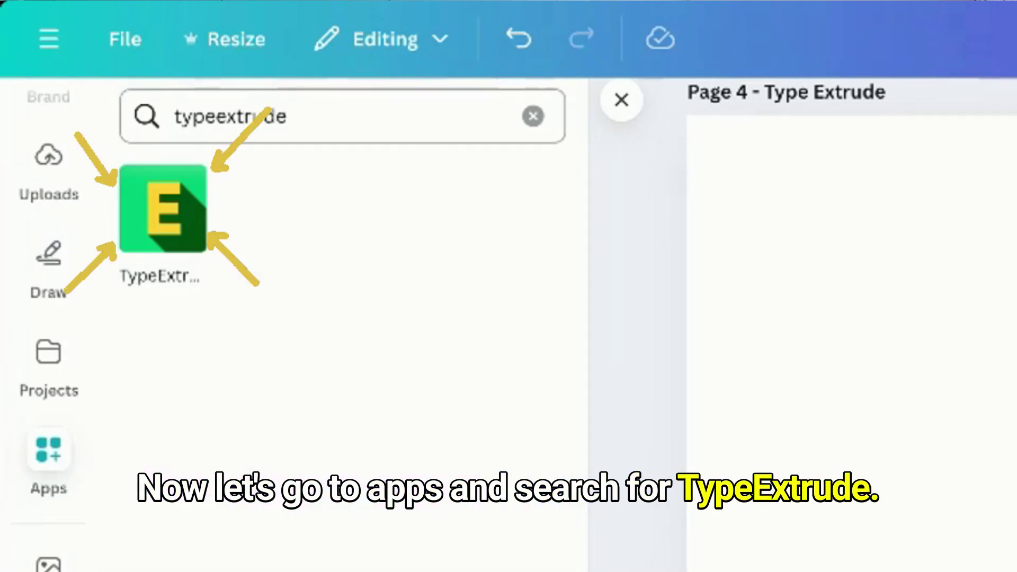
{"action": "left_click", "coordinate": [203, 217]}
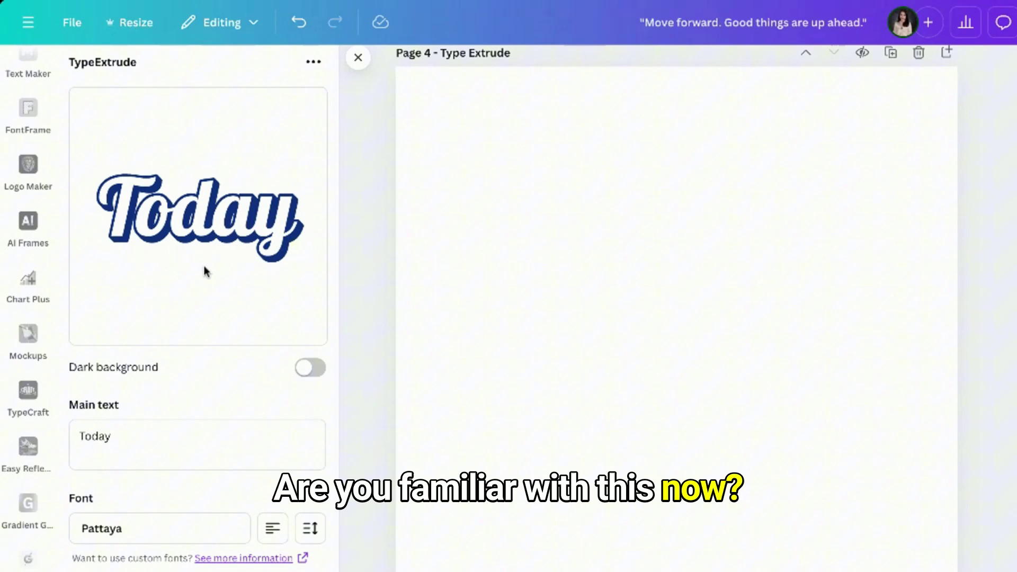
Step: Replace the sample main text 'Today' with 'Brand Locally'
{"action": "triple_click", "coordinate": [140, 451]}
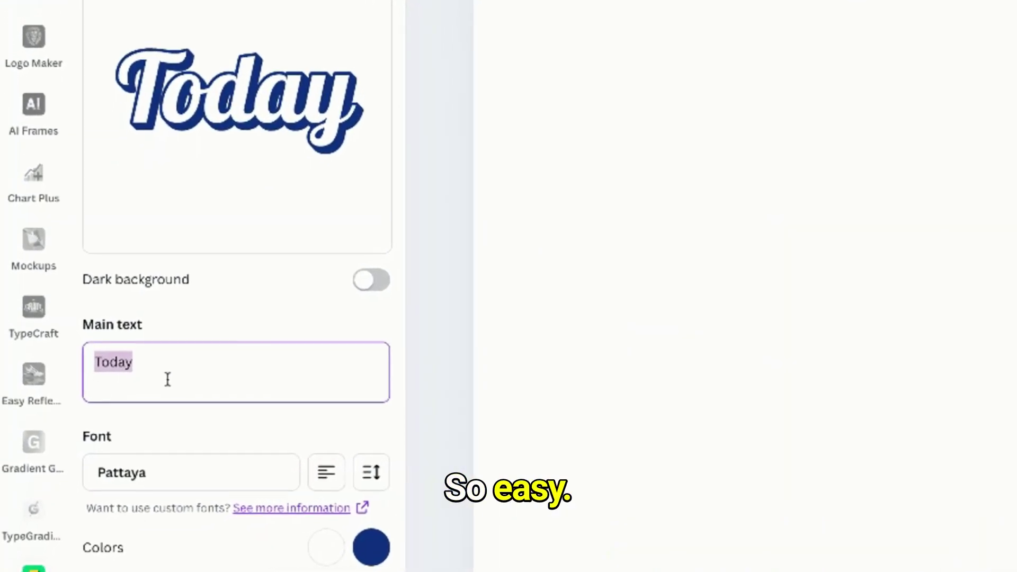
{"action": "type", "text": "Brand Locallu"}
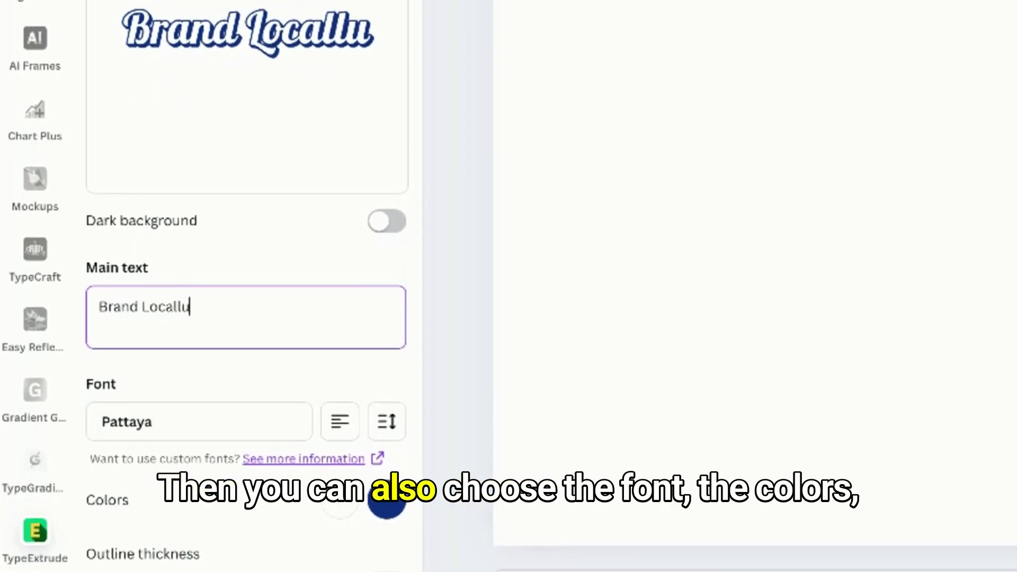
{"action": "key", "text": "BackSpace"}
{"action": "type", "text": "y"}
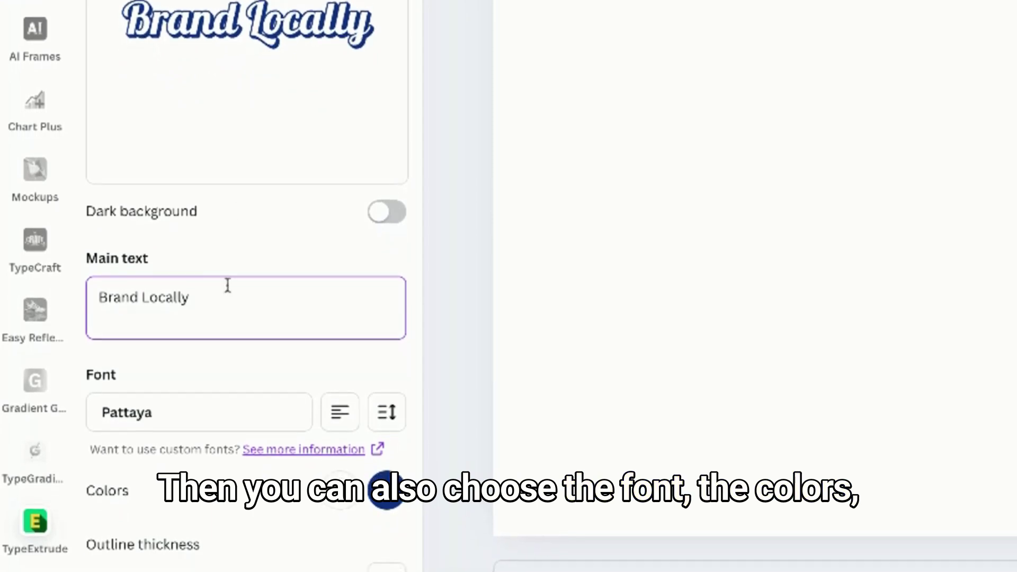
{"action": "scroll", "coordinate": [238, 296], "scroll_direction": "down", "scroll_amount": 1}
Step: Make the lettering yellow and the extrusion dark purple using the Brand Locally document colours
{"action": "left_click", "coordinate": [340, 436]}
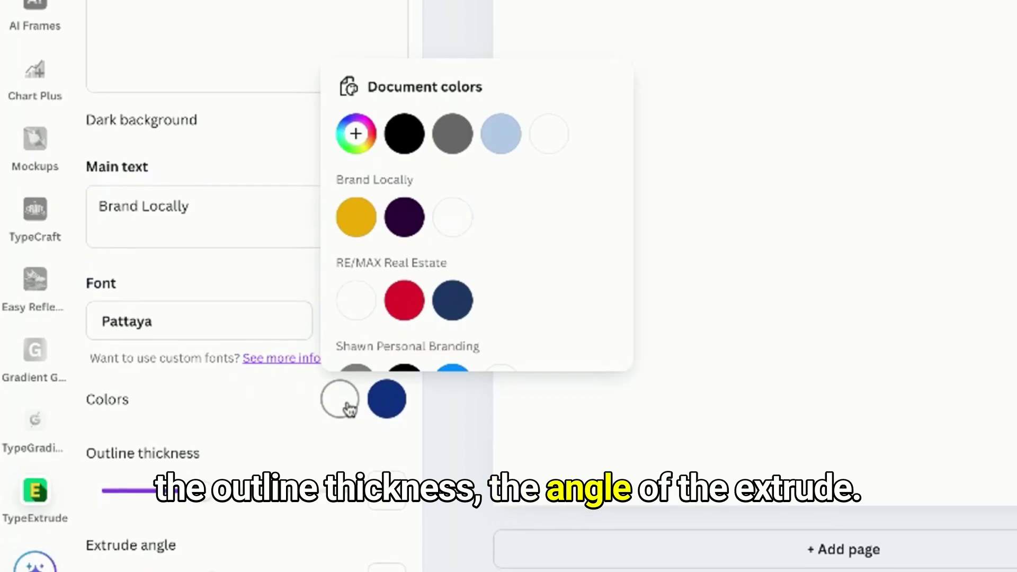
{"action": "left_click", "coordinate": [405, 207]}
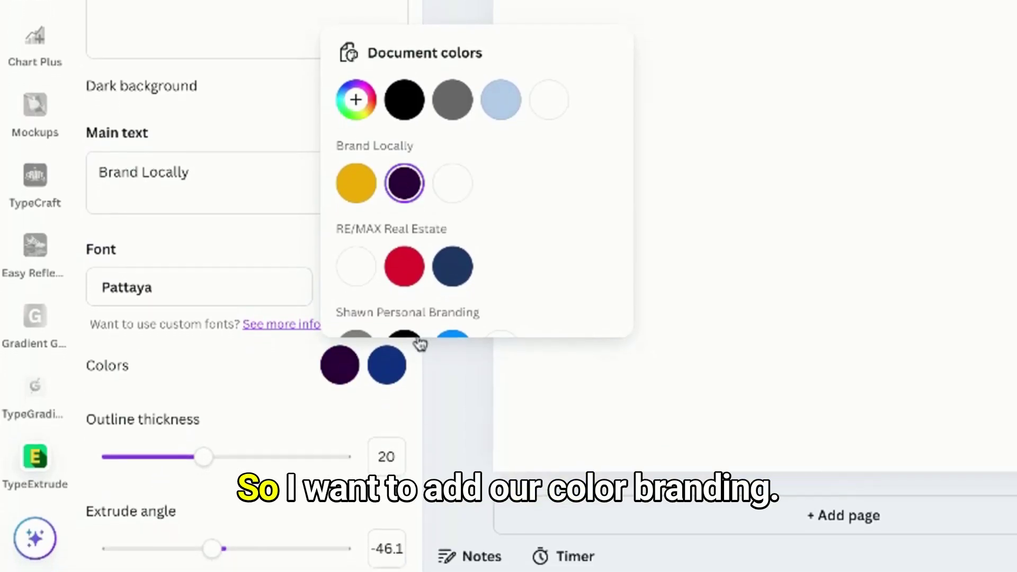
{"action": "left_click", "coordinate": [398, 371]}
{"action": "left_click", "coordinate": [400, 374]}
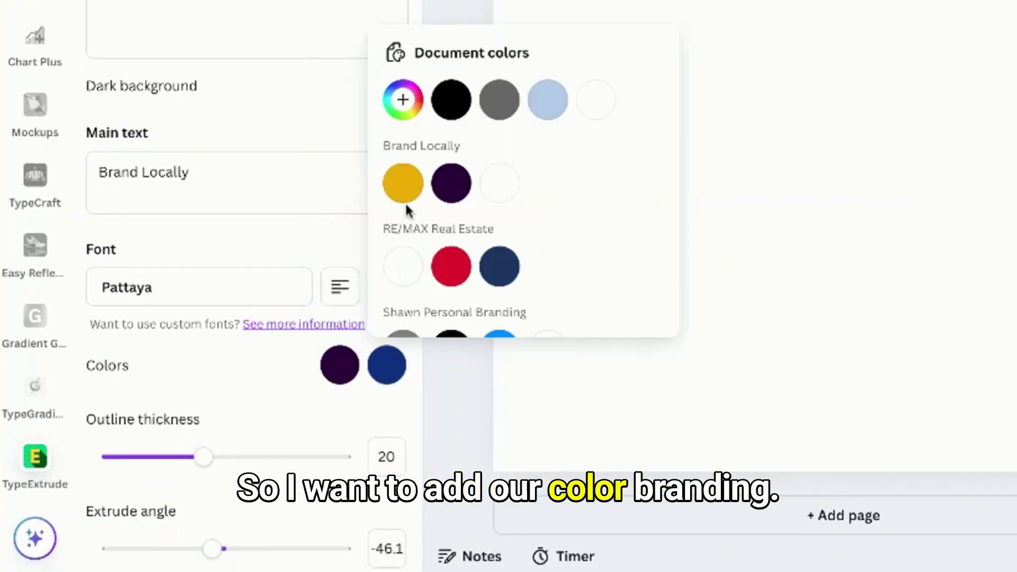
{"action": "left_click", "coordinate": [350, 374]}
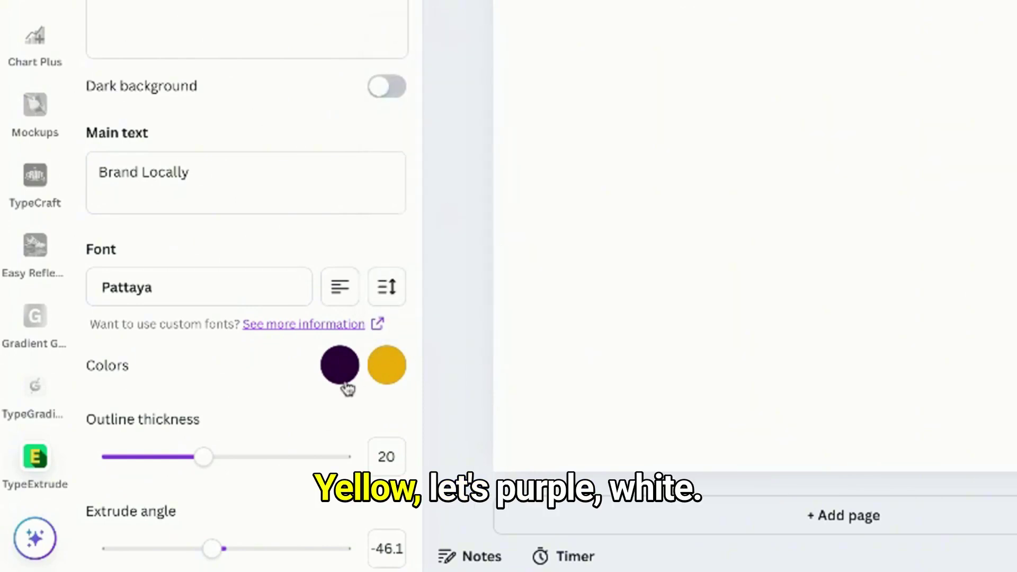
{"action": "left_click", "coordinate": [346, 386]}
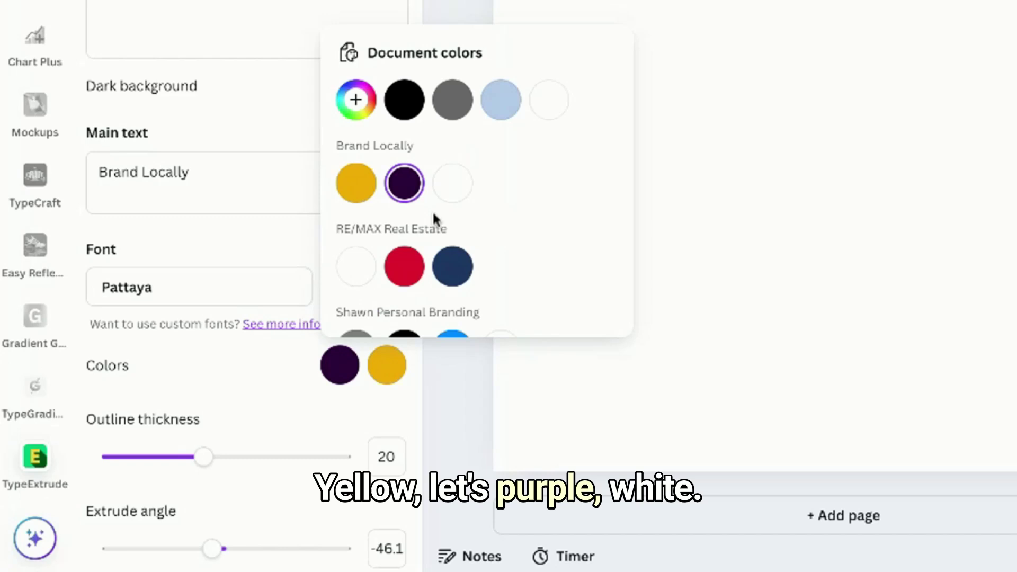
{"action": "left_click", "coordinate": [398, 364]}
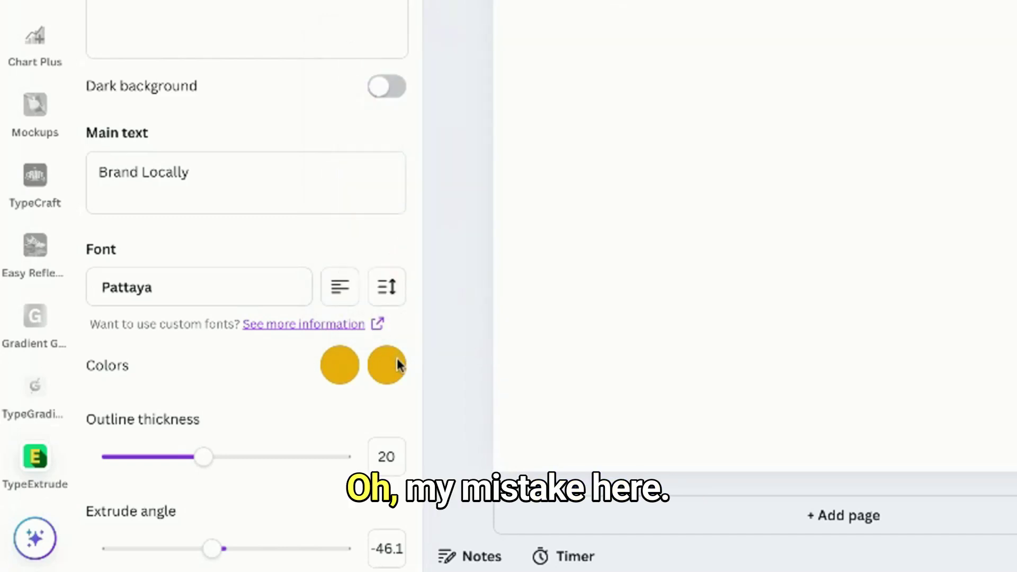
{"action": "left_click", "coordinate": [387, 366]}
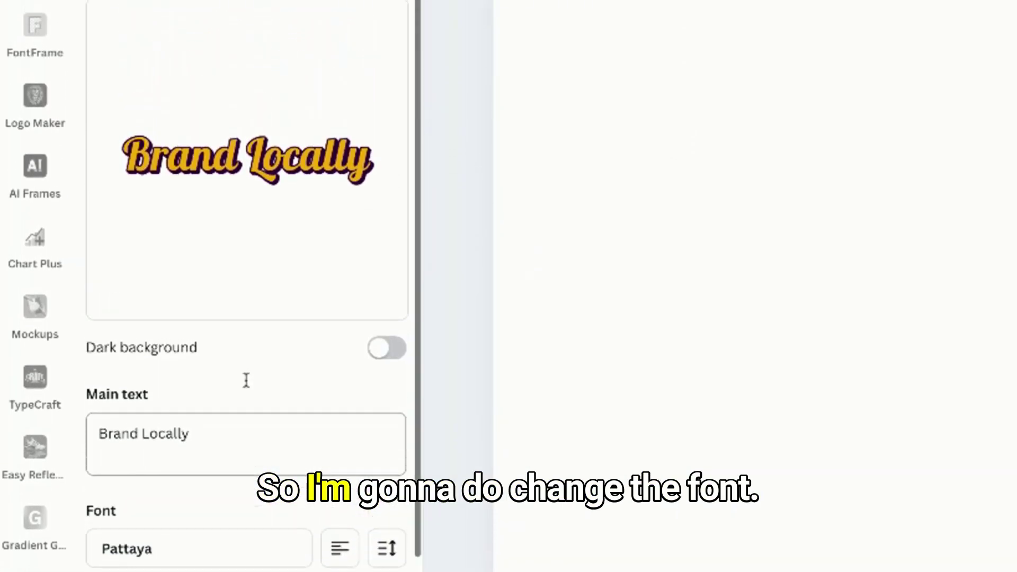
Step: Change the 3D text font to Paytone One
{"action": "left_click", "coordinate": [188, 560]}
{"action": "scroll", "coordinate": [258, 395], "scroll_direction": "down", "scroll_amount": 3}
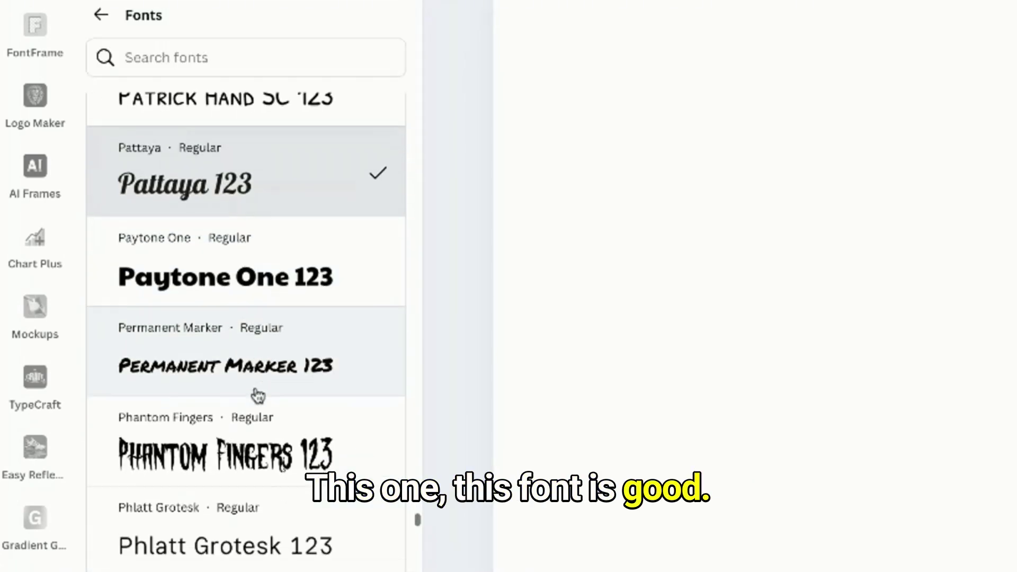
{"action": "scroll", "coordinate": [258, 395], "scroll_direction": "up", "scroll_amount": 1}
{"action": "left_click", "coordinate": [196, 331]}
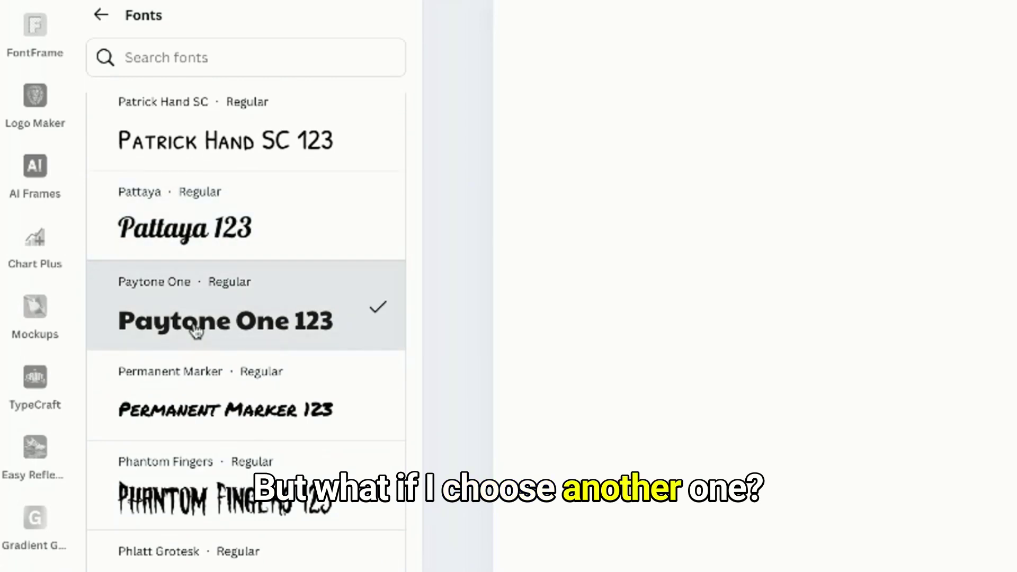
{"action": "left_click", "coordinate": [103, 16]}
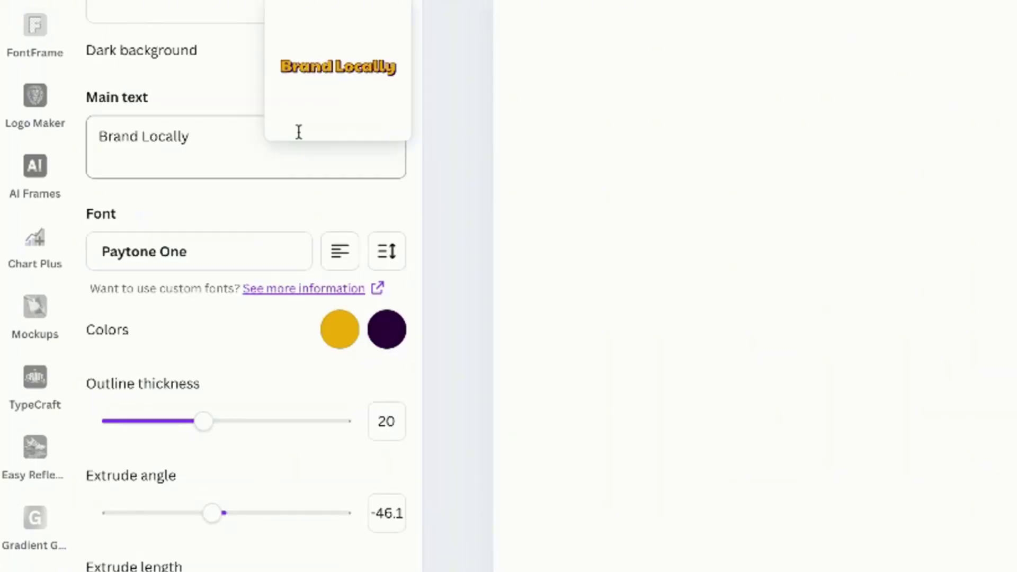
Step: Set outline thickness 35.8, extrude angle -146.2 and extrude length 272.1
{"action": "scroll", "coordinate": [298, 132], "scroll_direction": "up", "scroll_amount": 5}
{"action": "scroll", "coordinate": [325, 236], "scroll_direction": "down", "scroll_amount": 1}
{"action": "scroll", "coordinate": [254, 445], "scroll_direction": "down", "scroll_amount": 4}
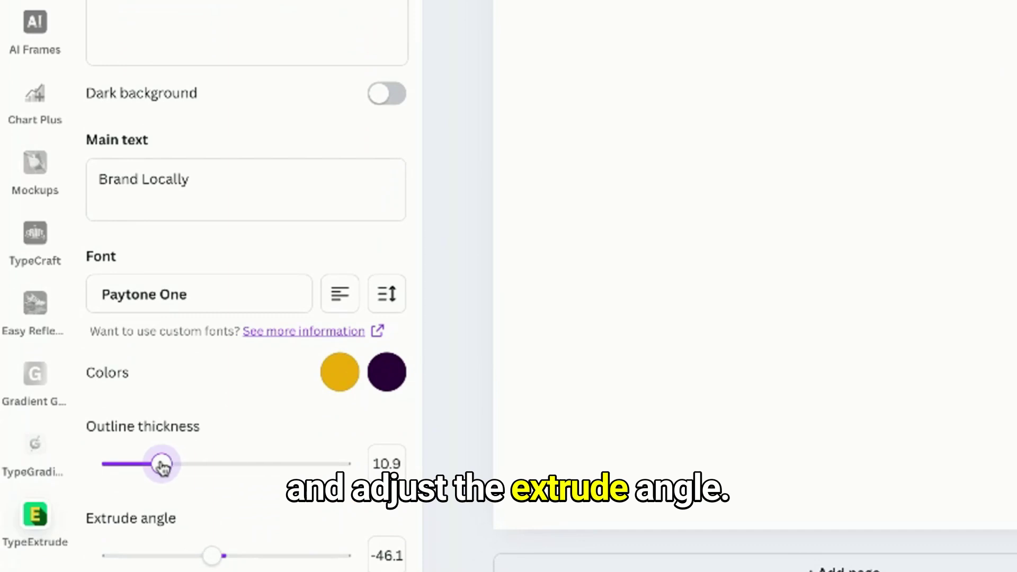
{"action": "scroll", "coordinate": [277, 464], "scroll_direction": "up", "scroll_amount": 4}
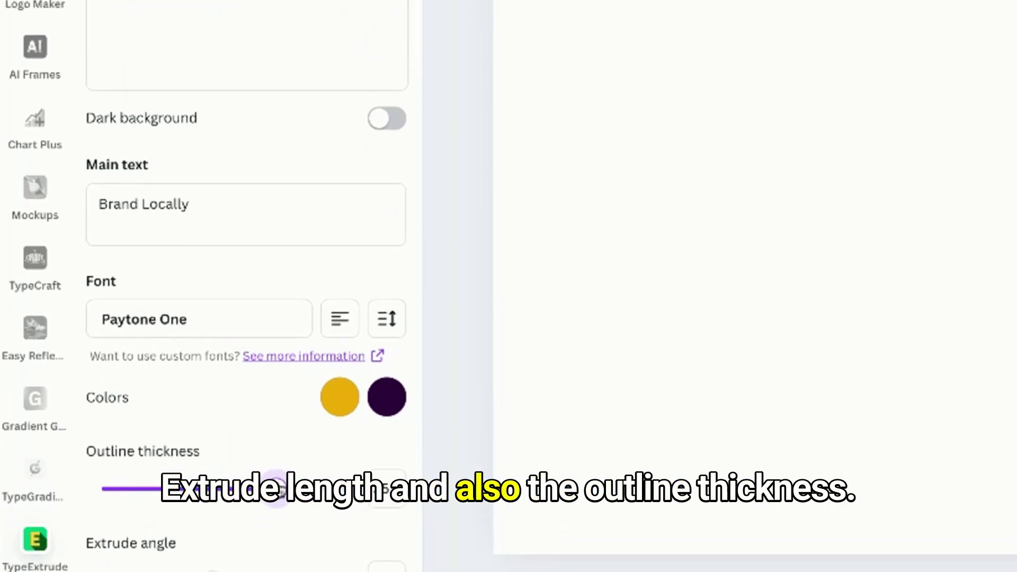
{"action": "scroll", "coordinate": [254, 318], "scroll_direction": "down", "scroll_amount": 3}
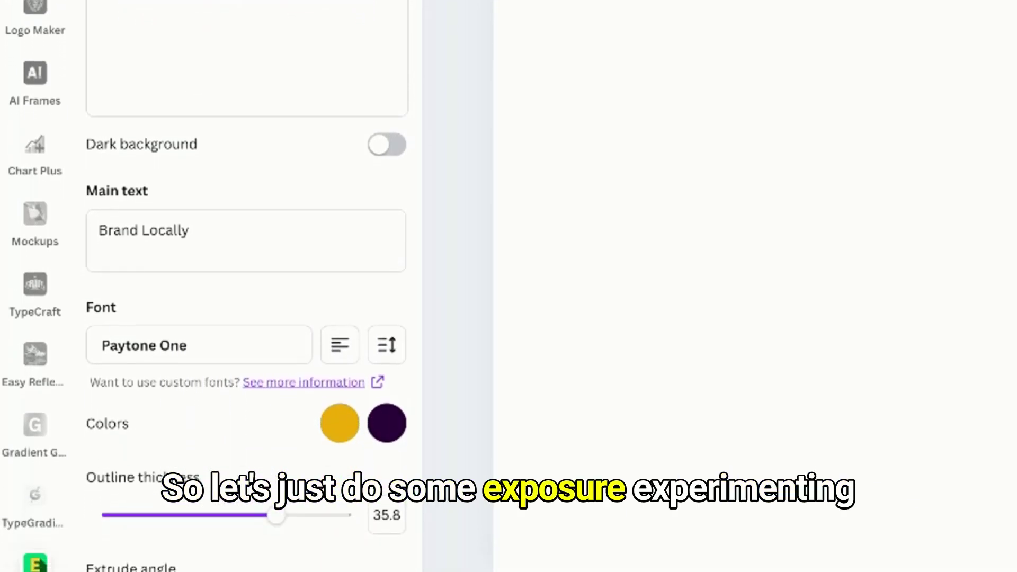
{"action": "left_click_drag", "start_coordinate": [166, 551], "coordinate": [200, 521]}
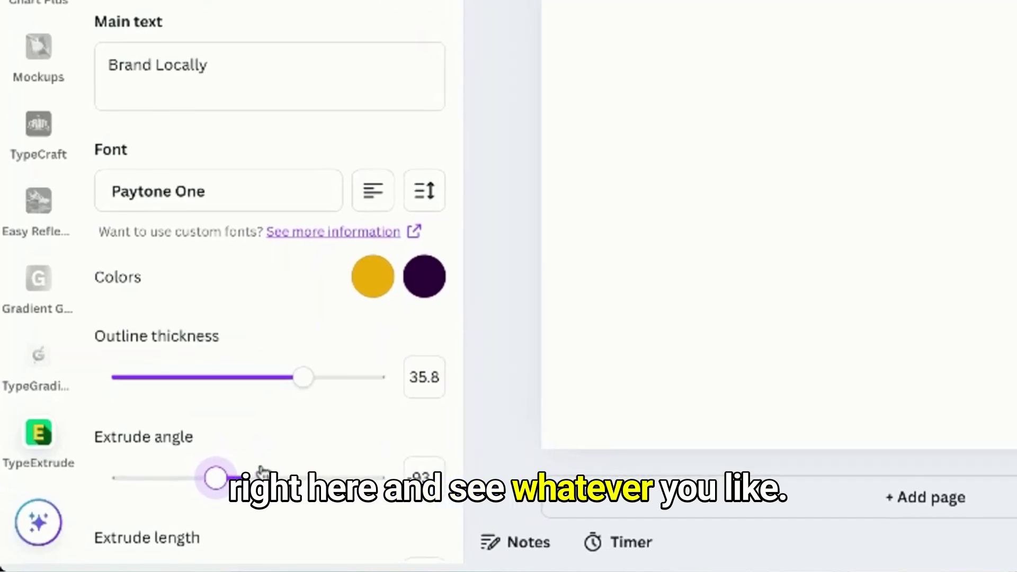
{"action": "left_click_drag", "start_coordinate": [262, 472], "coordinate": [209, 483]}
{"action": "scroll", "coordinate": [210, 483], "scroll_direction": "down", "scroll_amount": 2}
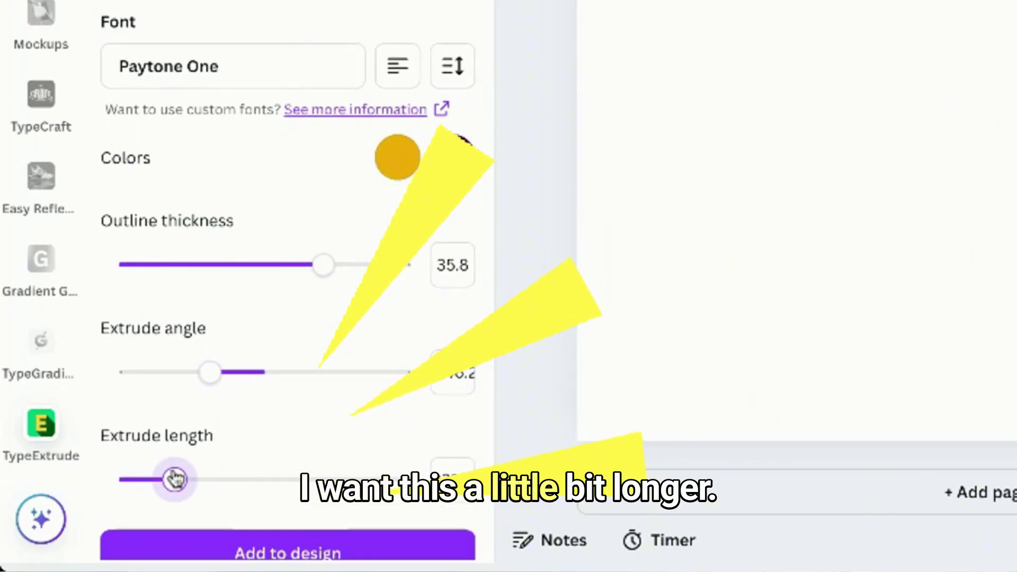
{"action": "scroll", "coordinate": [175, 478], "scroll_direction": "up", "scroll_amount": 2}
{"action": "scroll", "coordinate": [175, 478], "scroll_direction": "down", "scroll_amount": 1}
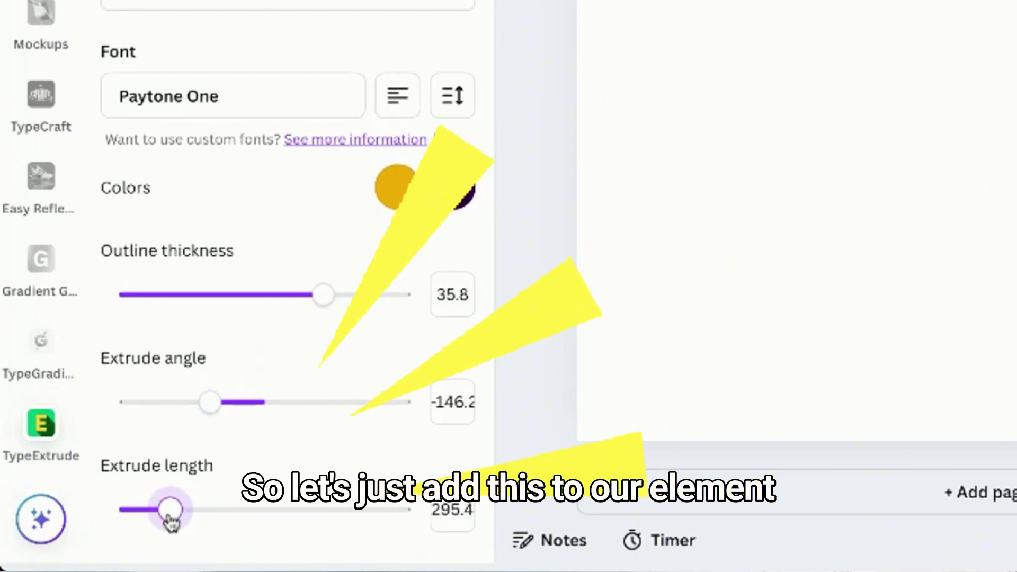
{"action": "scroll", "coordinate": [259, 350], "scroll_direction": "up", "scroll_amount": 1}
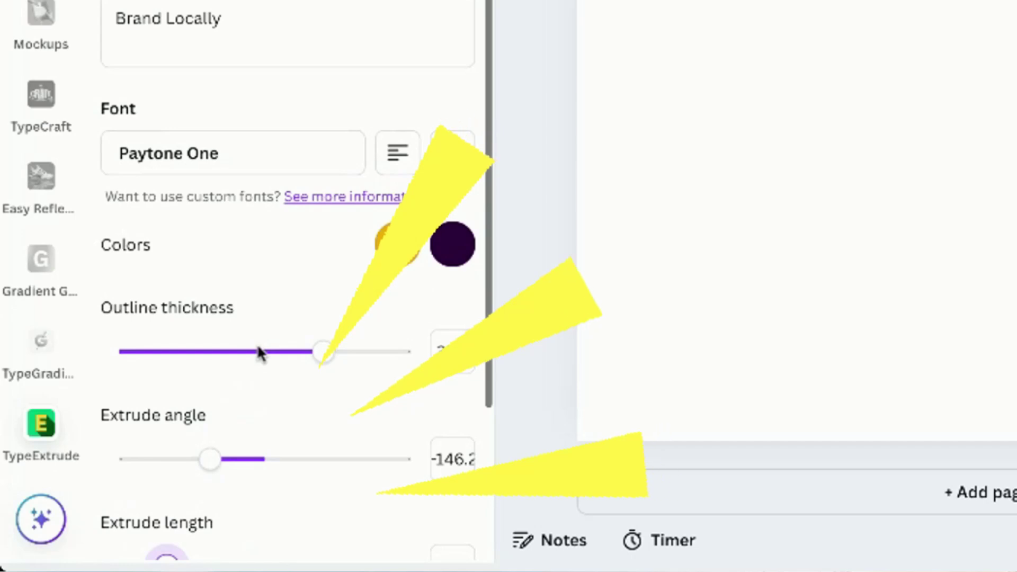
{"action": "scroll", "coordinate": [323, 413], "scroll_direction": "down", "scroll_amount": 4}
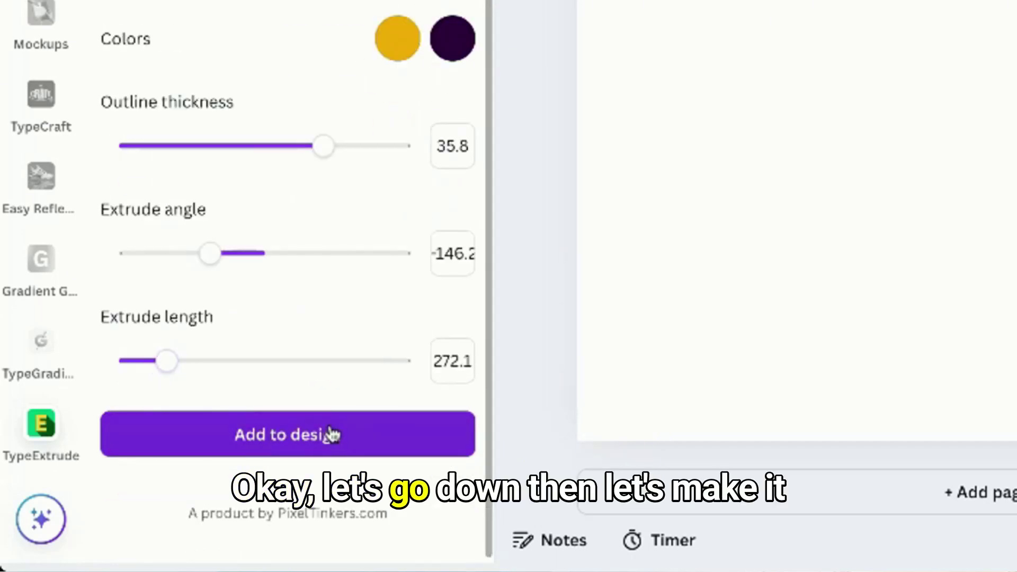
Step: Add the Brand Locally 3D text to page 4 and enlarge it to about 876 wide
{"action": "left_click", "coordinate": [333, 435]}
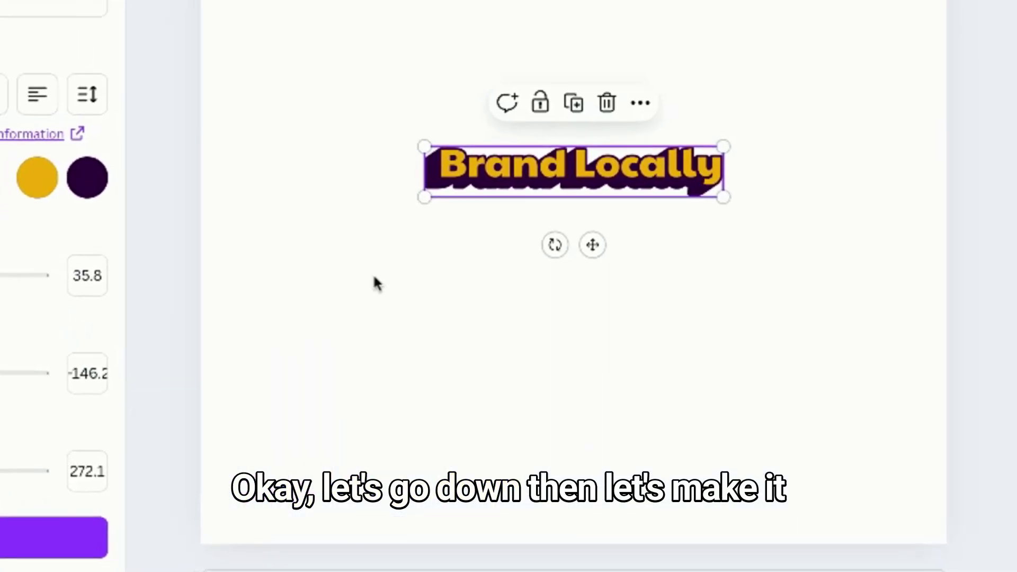
{"action": "left_click_drag", "start_coordinate": [424, 146], "coordinate": [283, 43]}
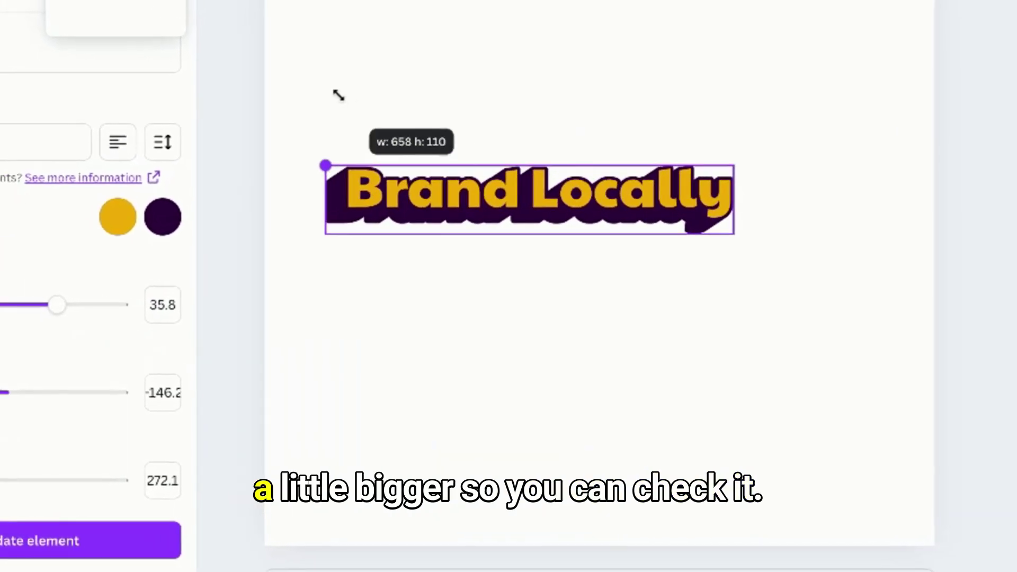
{"action": "mouse_move", "coordinate": [339, 95]}
{"action": "left_mouse_down"}
{"action": "mouse_move", "coordinate": [319, 102]}
{"action": "mouse_move", "coordinate": [352, 104]}
{"action": "left_mouse_up"}
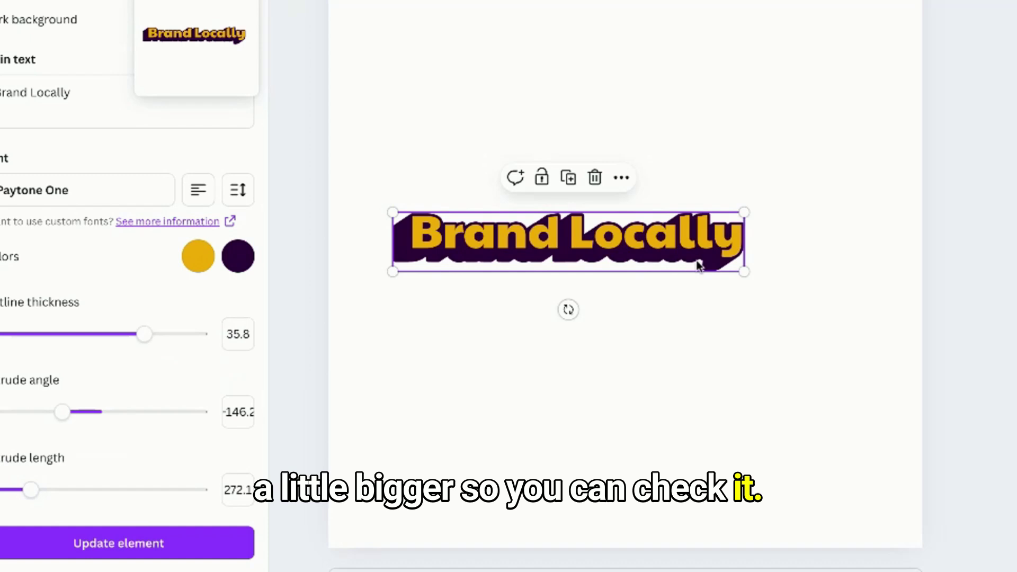
{"action": "left_click_drag", "start_coordinate": [744, 272], "coordinate": [857, 329]}
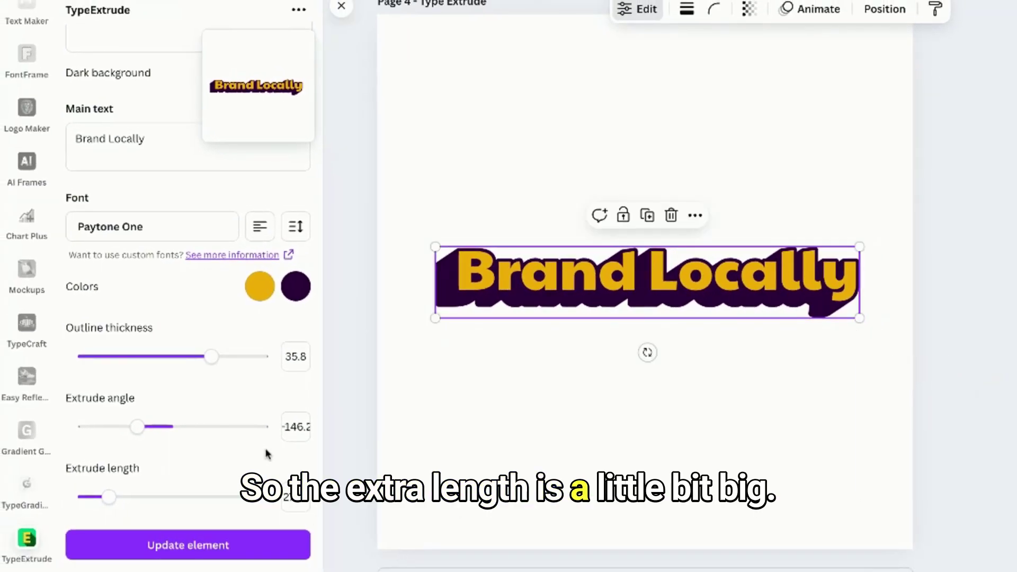
Step: Shorten the extrusion to length 135.8 at extrude angle -121.5
{"action": "scroll", "coordinate": [186, 444], "scroll_direction": "up", "scroll_amount": 2}
{"action": "scroll", "coordinate": [187, 444], "scroll_direction": "down", "scroll_amount": 2}
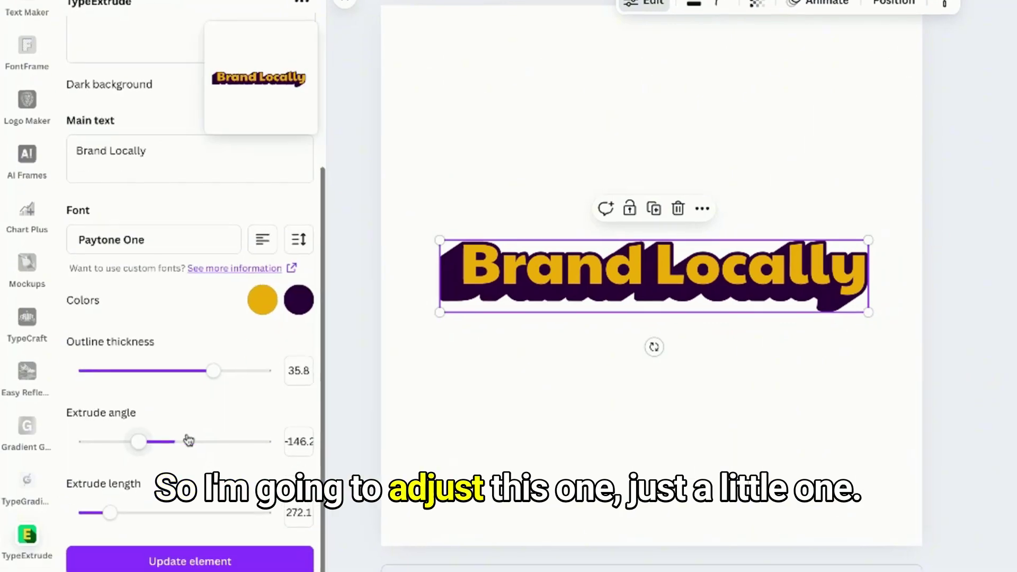
{"action": "left_click_drag", "start_coordinate": [109, 523], "coordinate": [107, 523]}
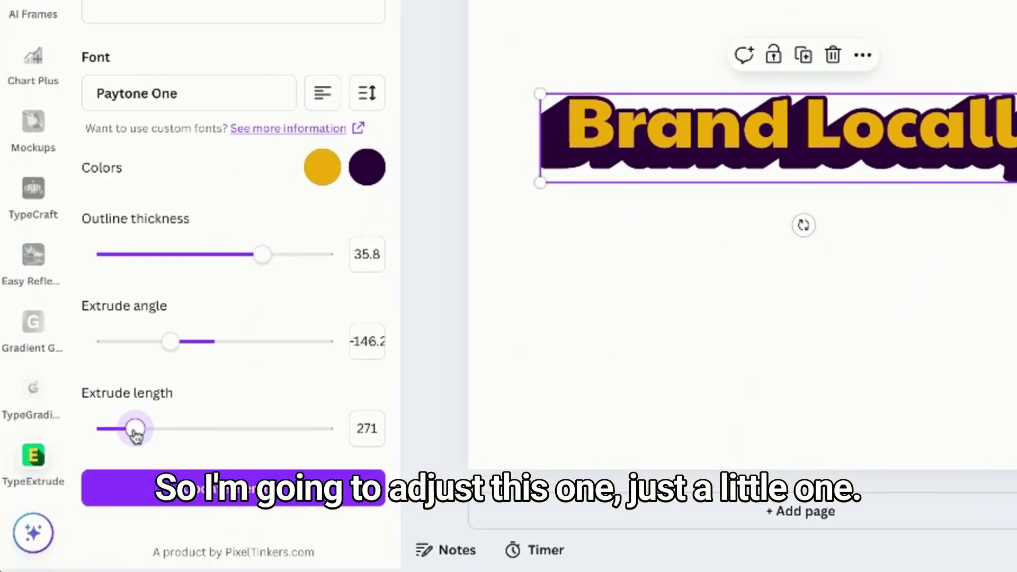
{"action": "left_click_drag", "start_coordinate": [135, 433], "coordinate": [129, 436]}
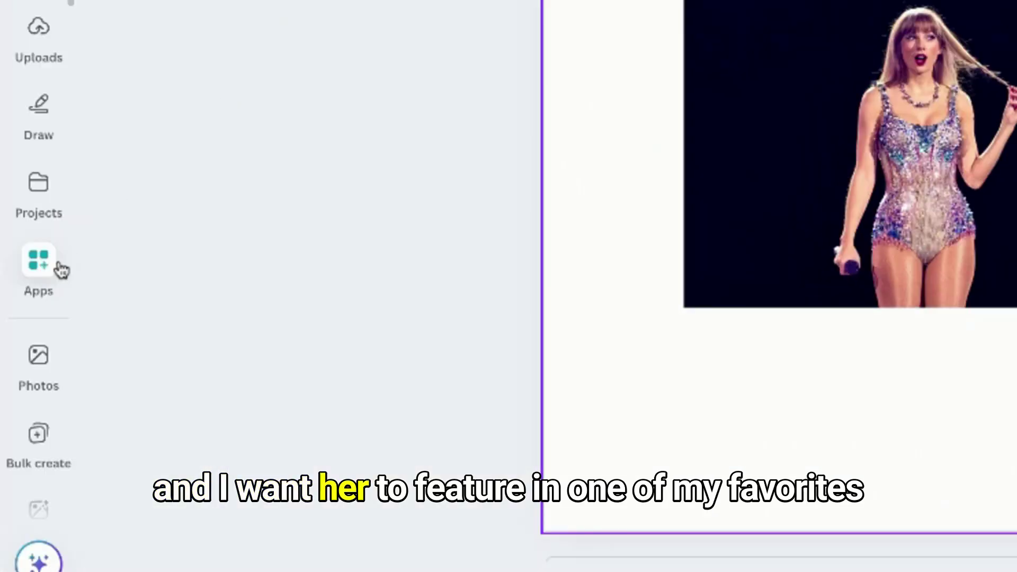
Step: Search the Apps library for 'choppy crop' and pick the Choppy Crop suggestion
{"action": "left_click", "coordinate": [41, 302]}
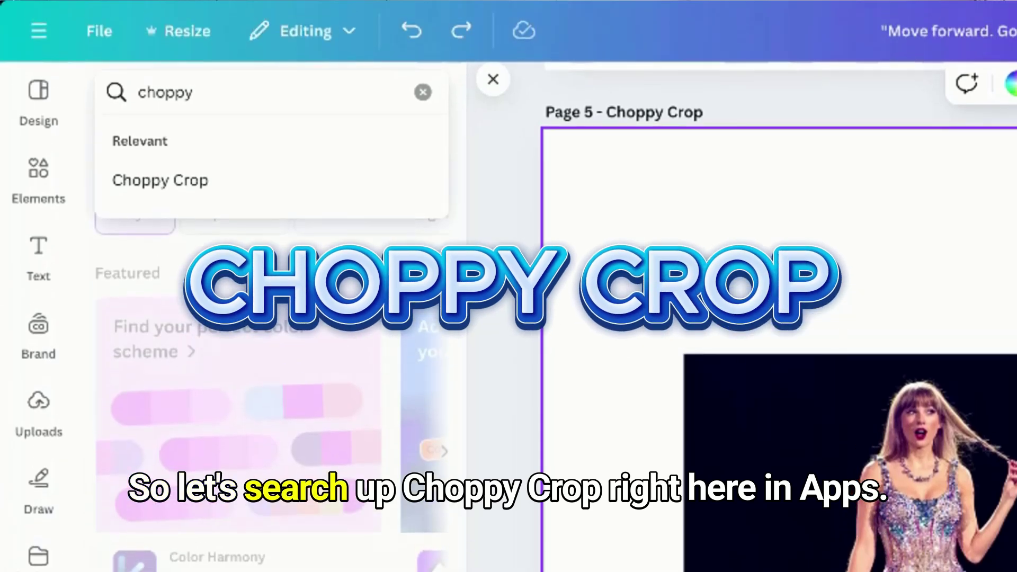
{"action": "type", "text": "vrop"}
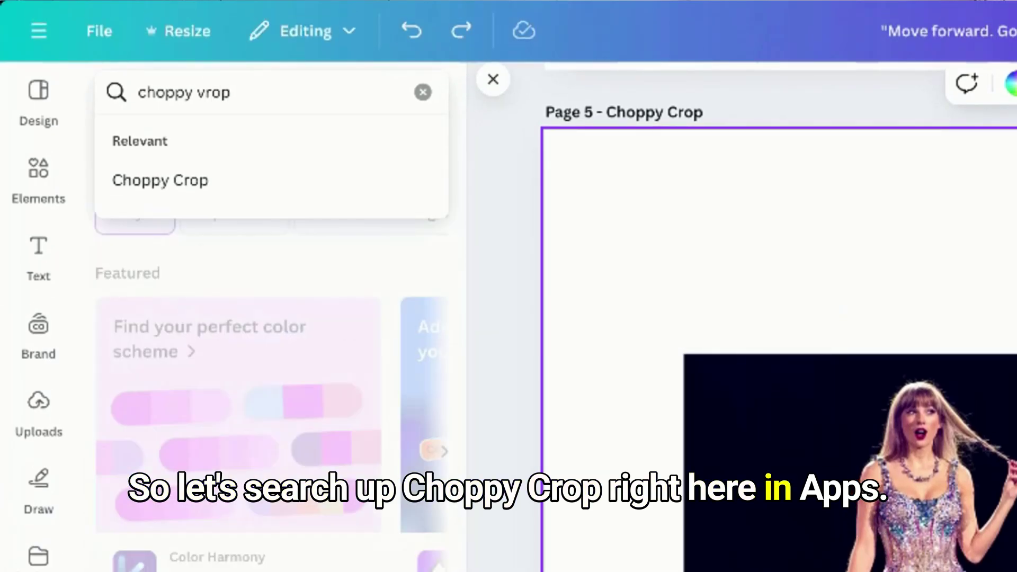
{"action": "left_click", "coordinate": [136, 192]}
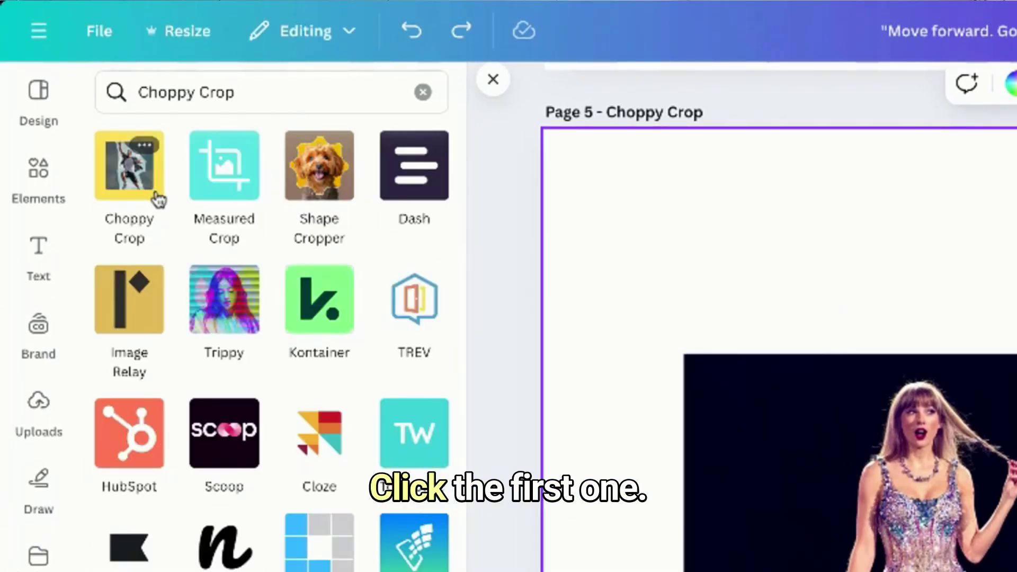
Step: Open Choppy Crop on the concert photo and start the outline at its bottom edge
{"action": "left_click", "coordinate": [136, 192]}
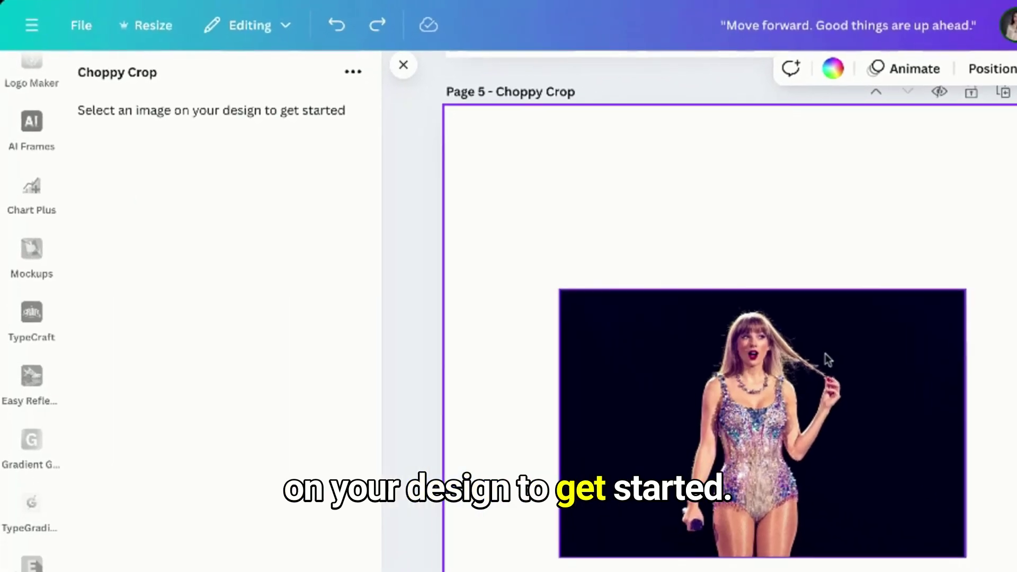
{"action": "left_click", "coordinate": [828, 360]}
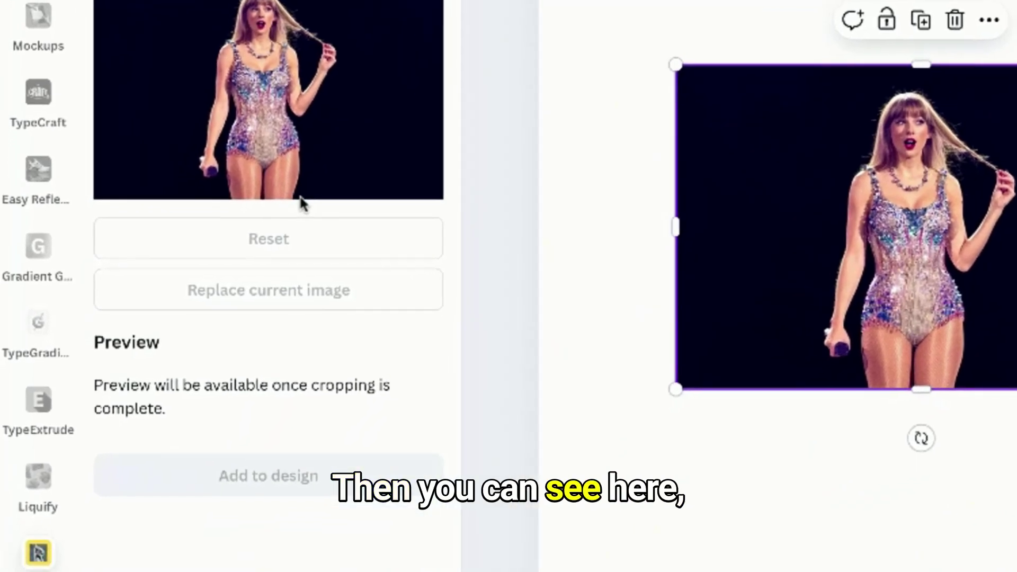
{"action": "left_click", "coordinate": [298, 231]}
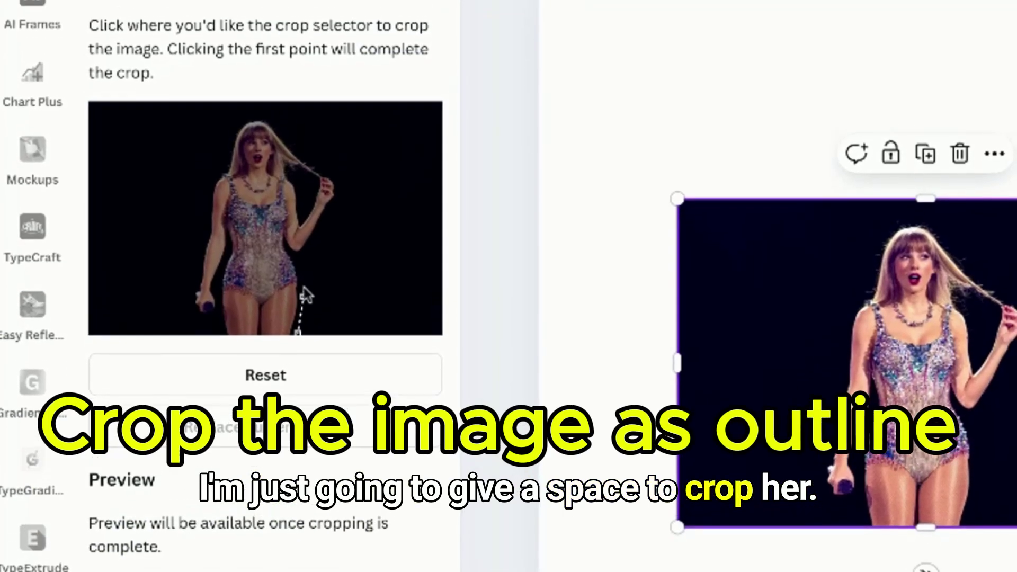
{"action": "left_click", "coordinate": [304, 295]}
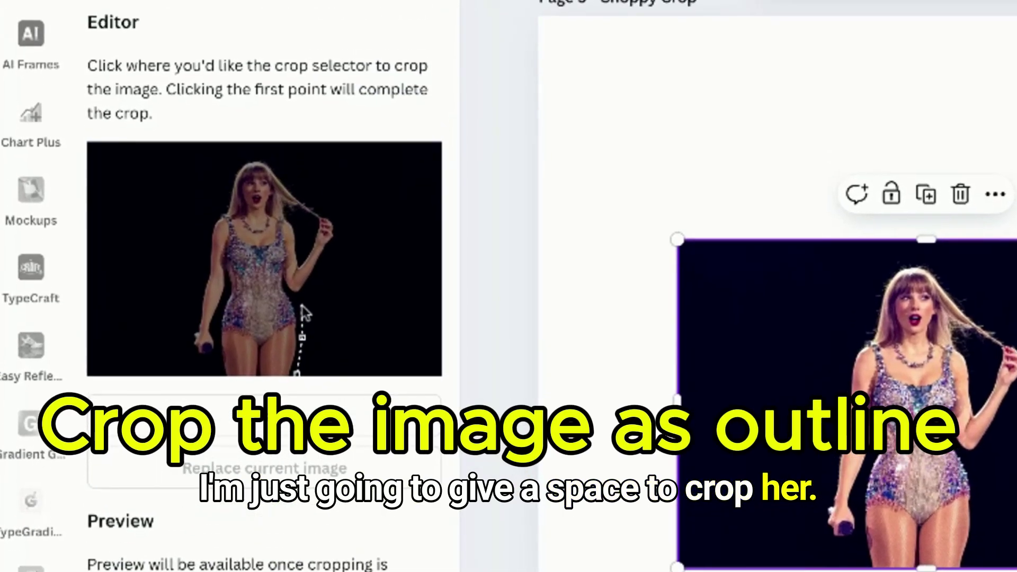
Step: Trace outline points around her waist, raised hand, head, shoulder and microphone hand
{"action": "left_click", "coordinate": [302, 305]}
{"action": "left_click", "coordinate": [309, 292]}
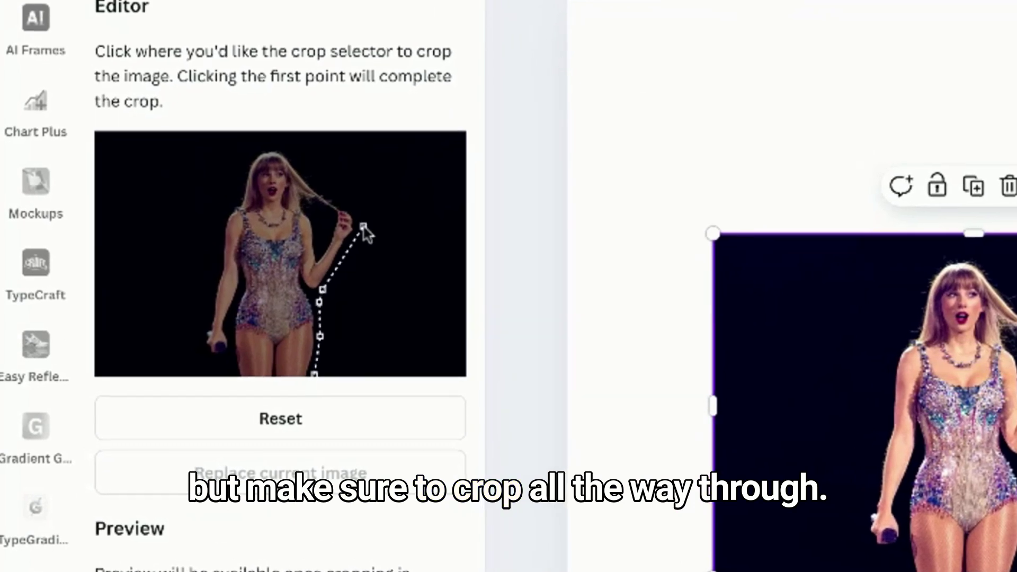
{"action": "left_click", "coordinate": [349, 192]}
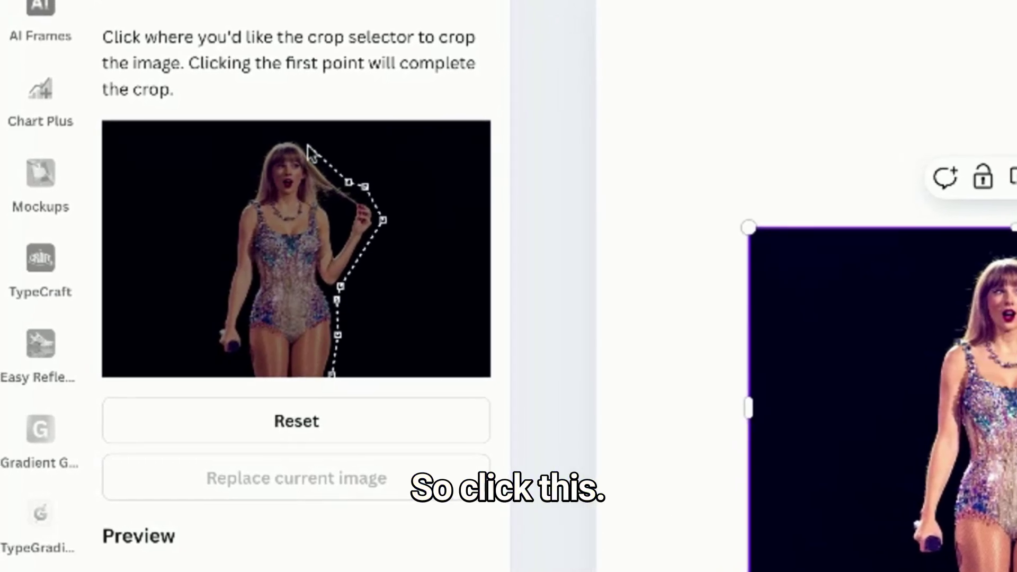
{"action": "left_click", "coordinate": [273, 134]}
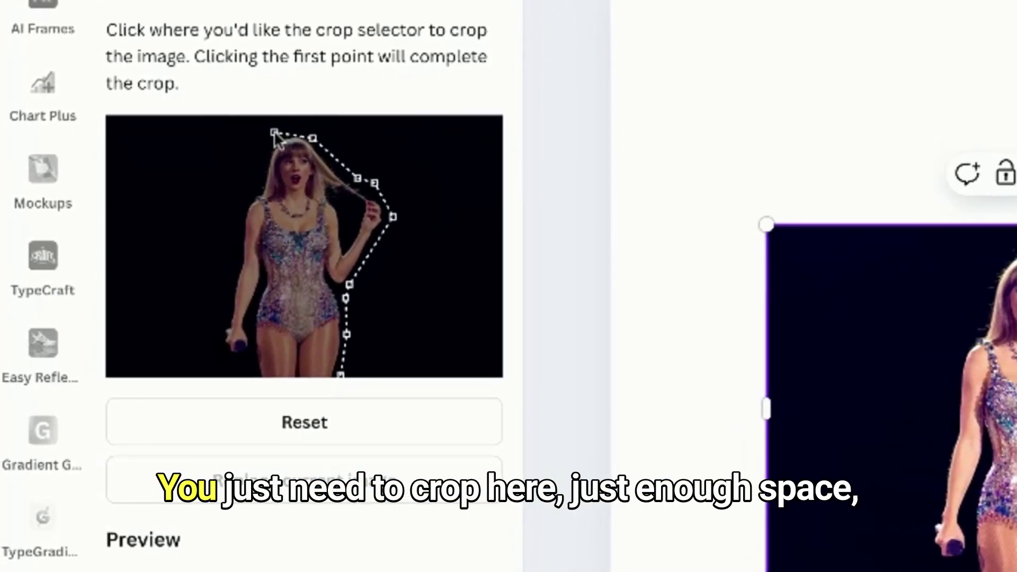
{"action": "left_click", "coordinate": [248, 196]}
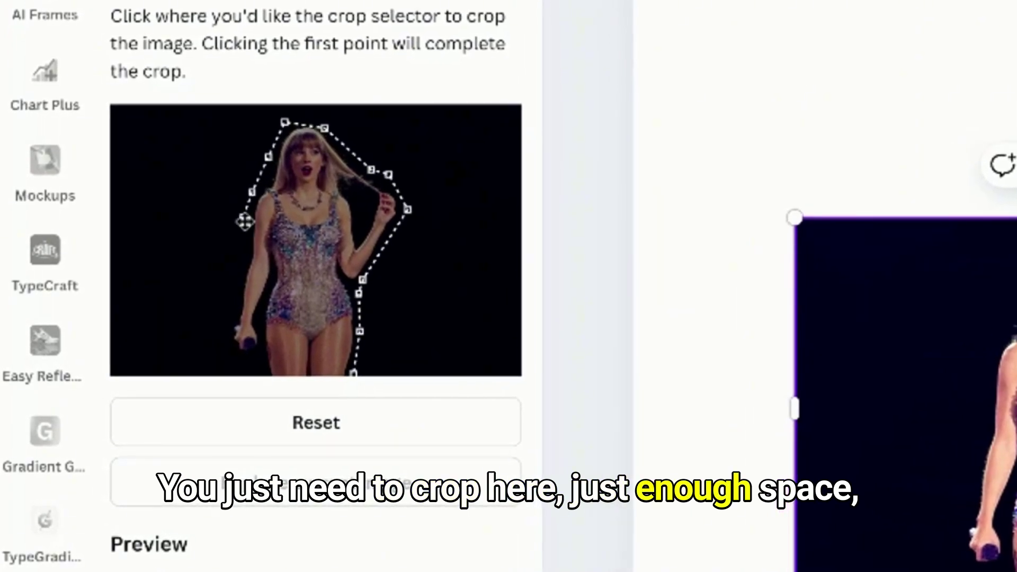
{"action": "left_click", "coordinate": [245, 220]}
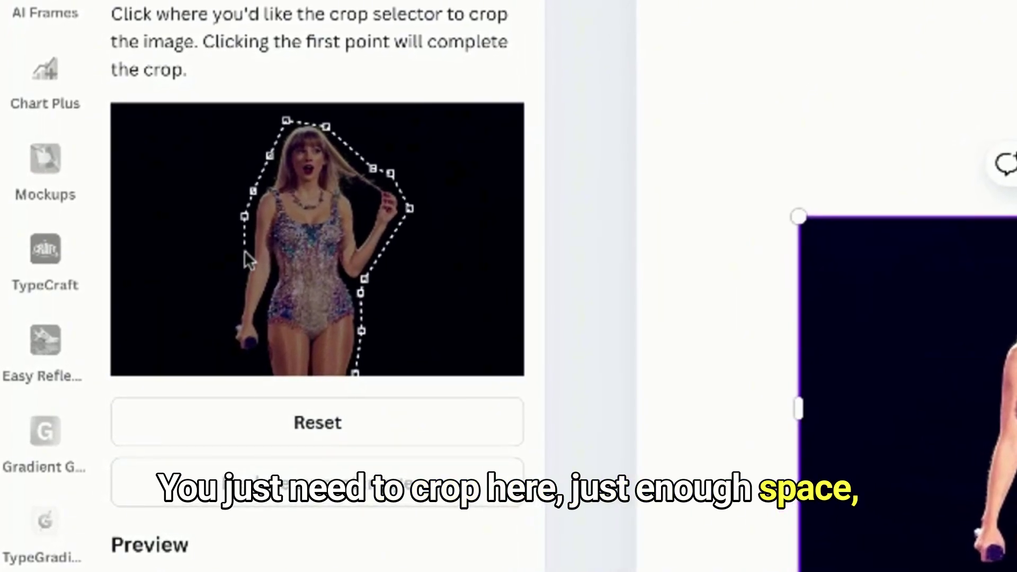
{"action": "left_click", "coordinate": [233, 311]}
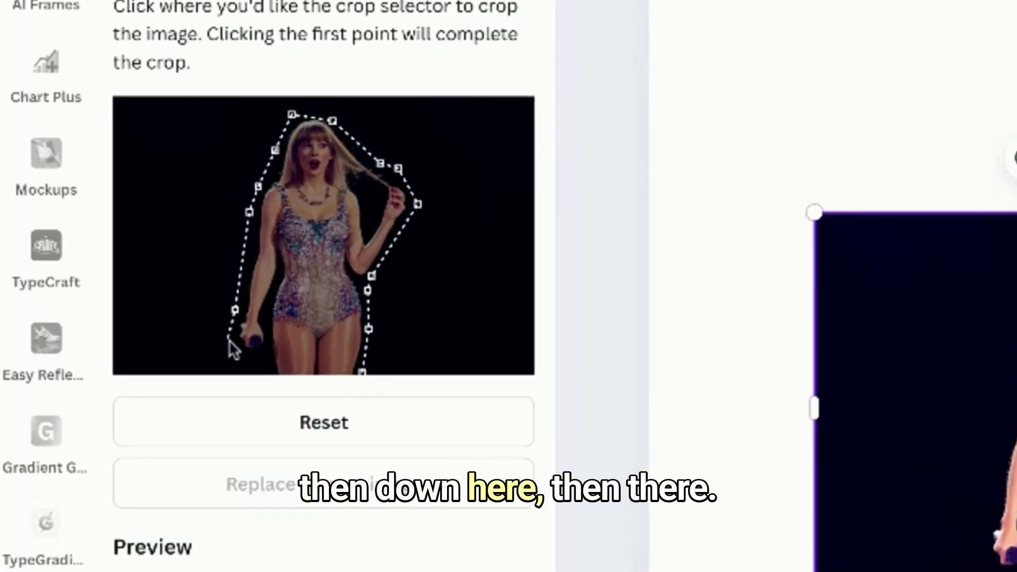
{"action": "left_click", "coordinate": [230, 346]}
{"action": "left_click", "coordinate": [241, 358]}
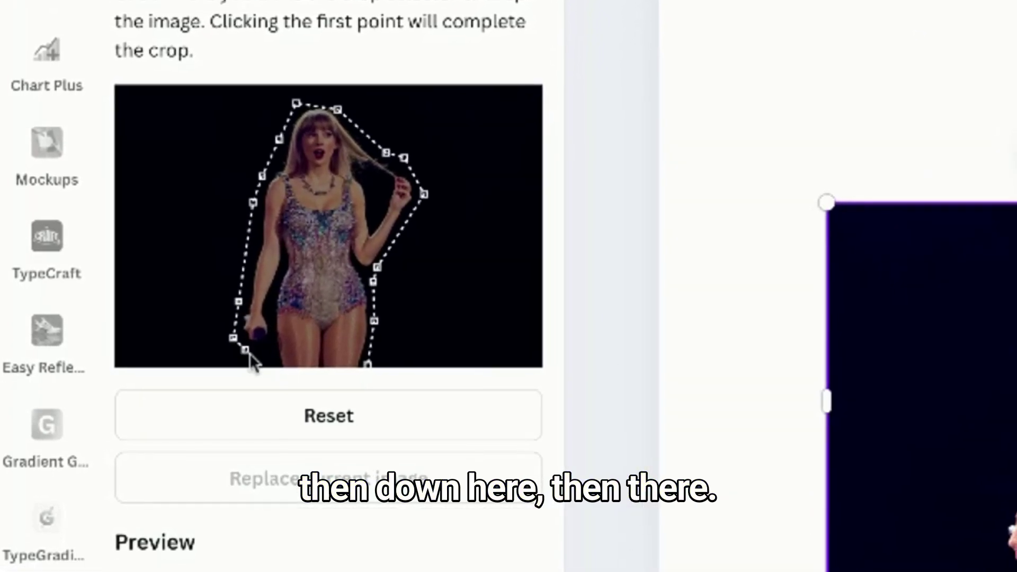
{"action": "left_click", "coordinate": [255, 366]}
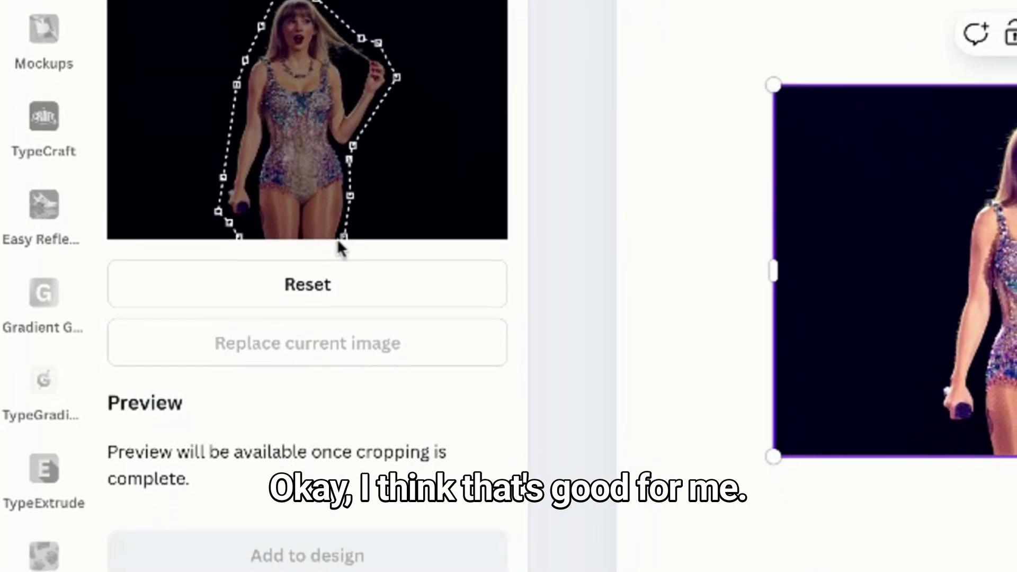
Step: Close the crop outline, add the cutout to page 5 and delete the original photo
{"action": "left_click", "coordinate": [340, 237]}
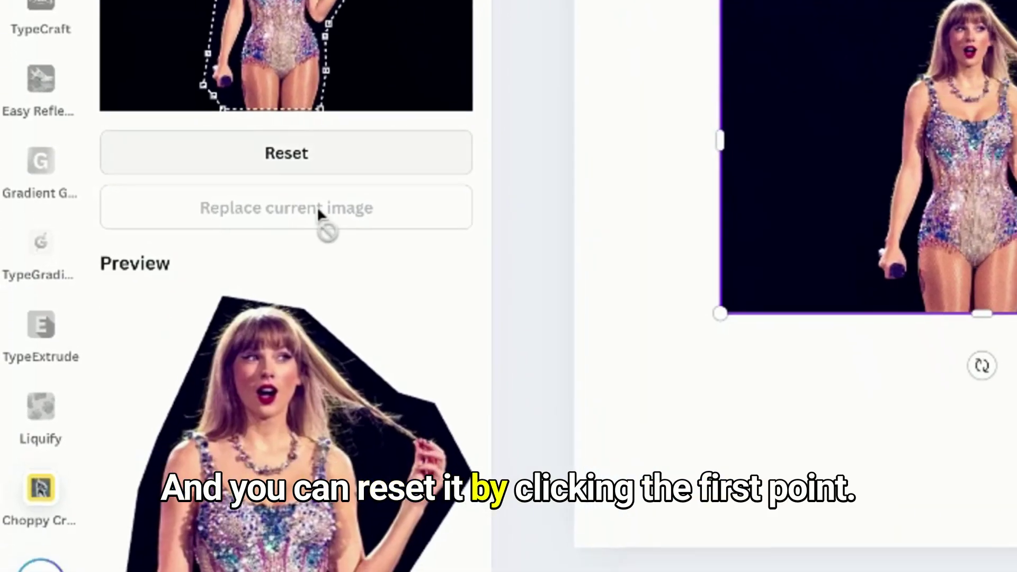
{"action": "scroll", "coordinate": [329, 318], "scroll_direction": "down", "scroll_amount": 5}
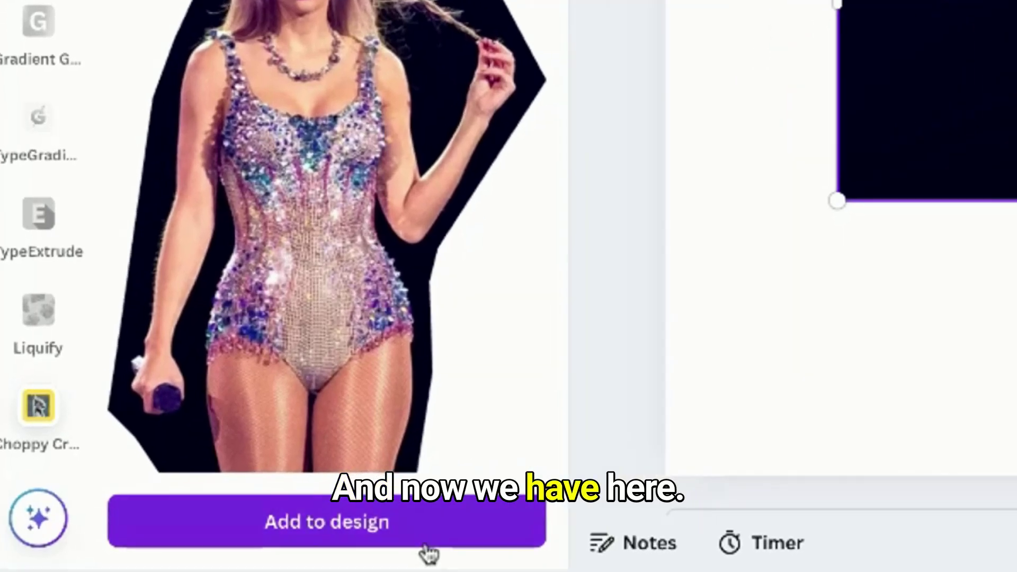
{"action": "left_click", "coordinate": [426, 543]}
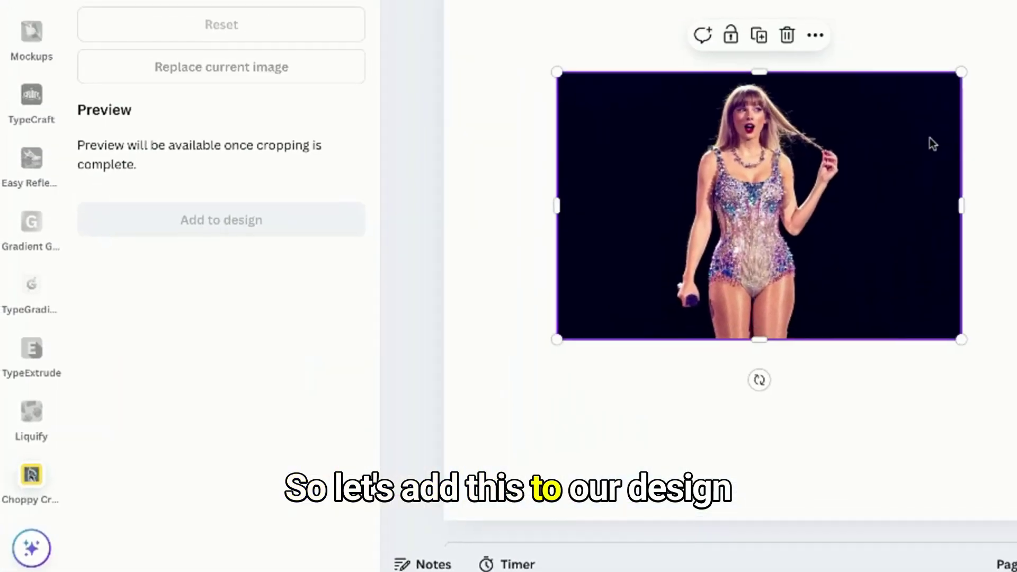
{"action": "key", "text": "Delete"}
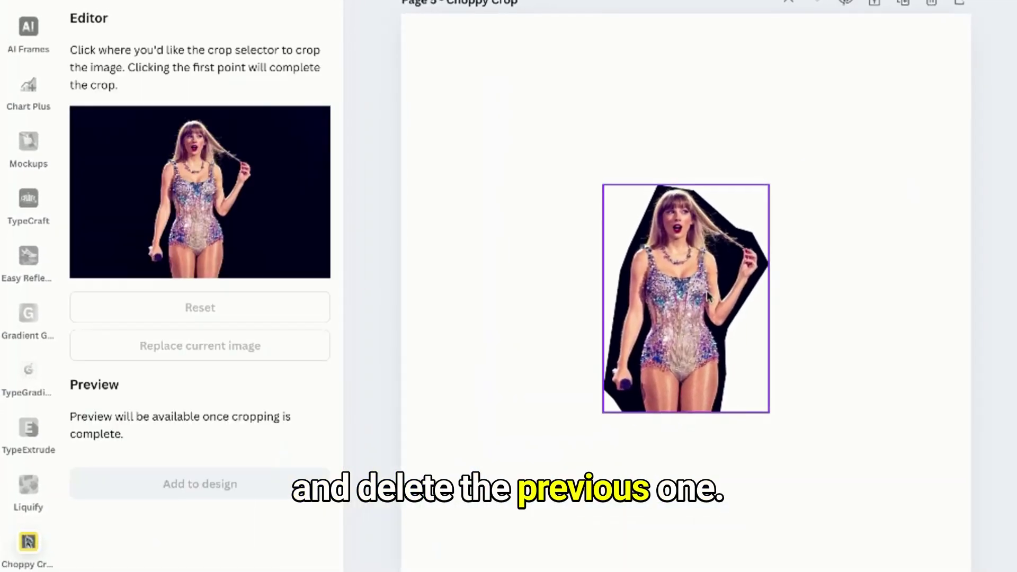
Step: Move, enlarge and centre the jagged cutout on the page
{"action": "left_click_drag", "start_coordinate": [707, 291], "coordinate": [650, 341]}
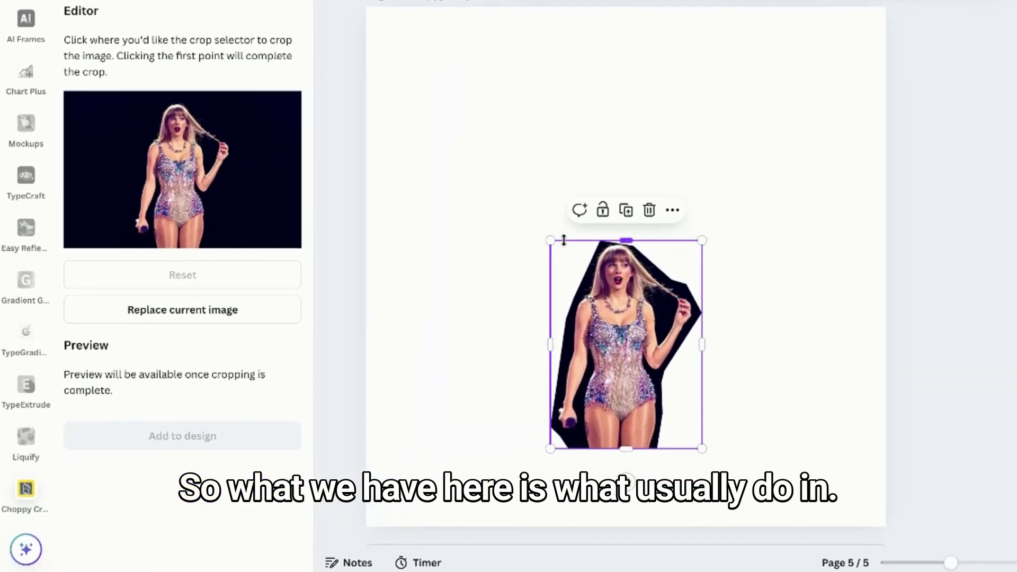
{"action": "left_click_drag", "start_coordinate": [558, 239], "coordinate": [480, 119]}
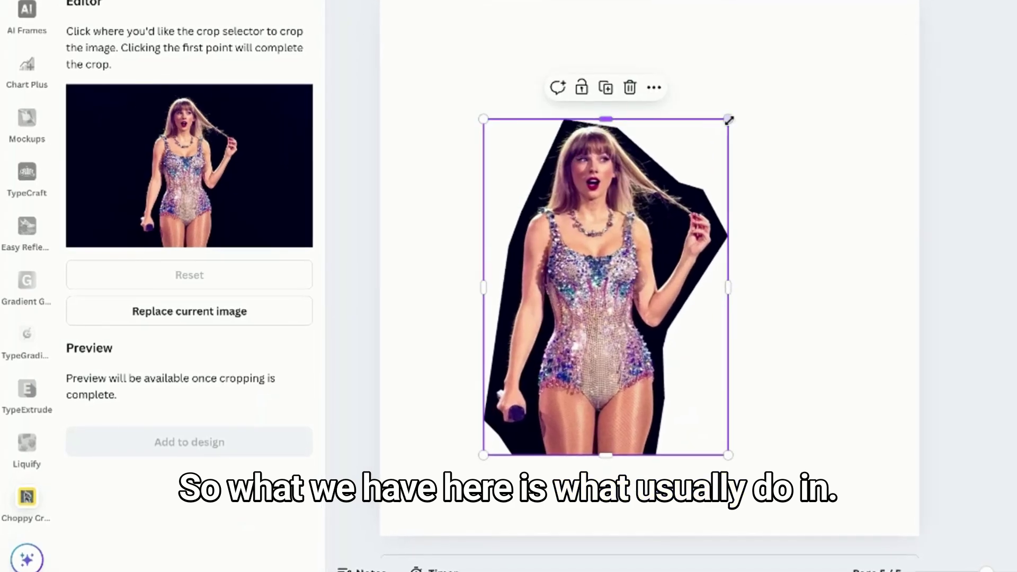
{"action": "left_click_drag", "start_coordinate": [640, 233], "coordinate": [705, 234]}
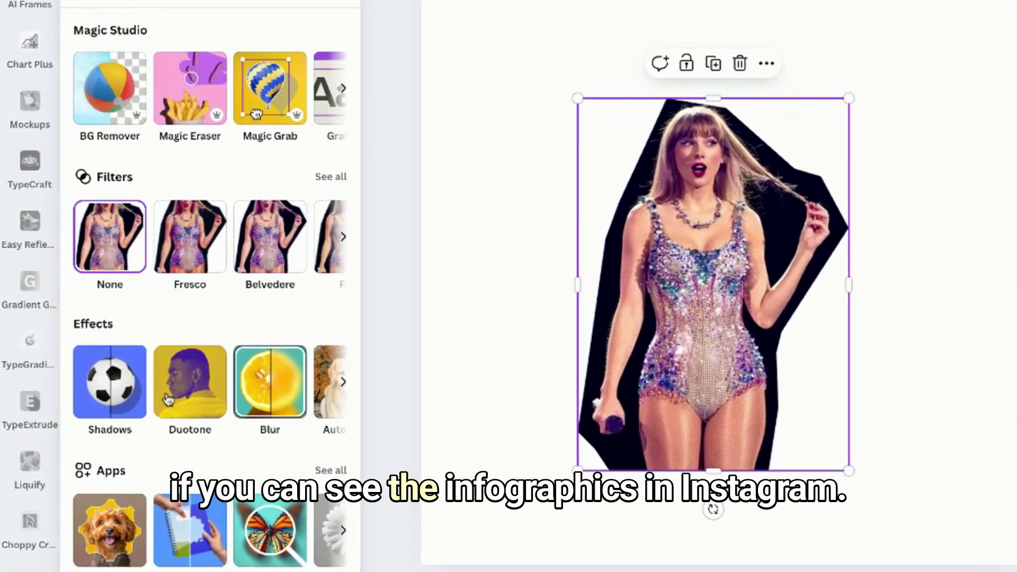
Step: Preview Glow, Drop, Outline, Curved and Backdrop shadows, then apply Angled (blur 20, rotation 10)
{"action": "left_click", "coordinate": [135, 395]}
{"action": "left_click", "coordinate": [331, 241]}
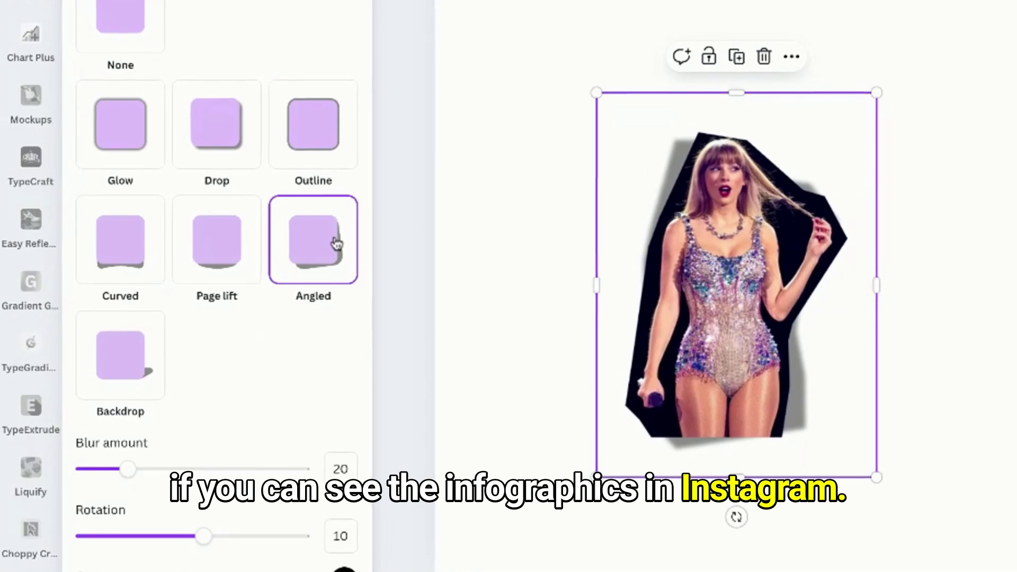
{"action": "left_click", "coordinate": [145, 143]}
{"action": "left_click", "coordinate": [210, 141]}
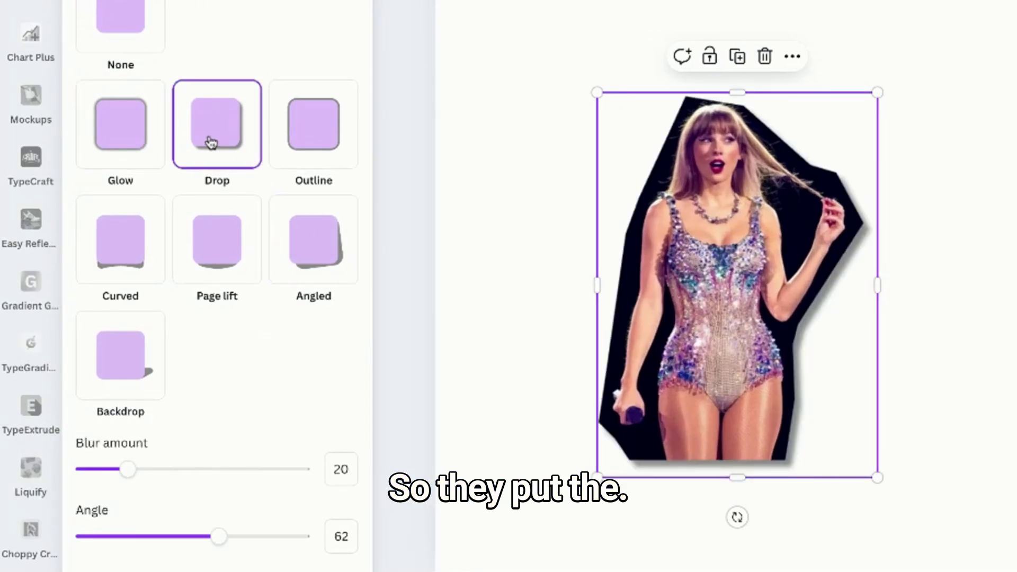
{"action": "left_click", "coordinate": [309, 145]}
{"action": "left_click", "coordinate": [153, 243]}
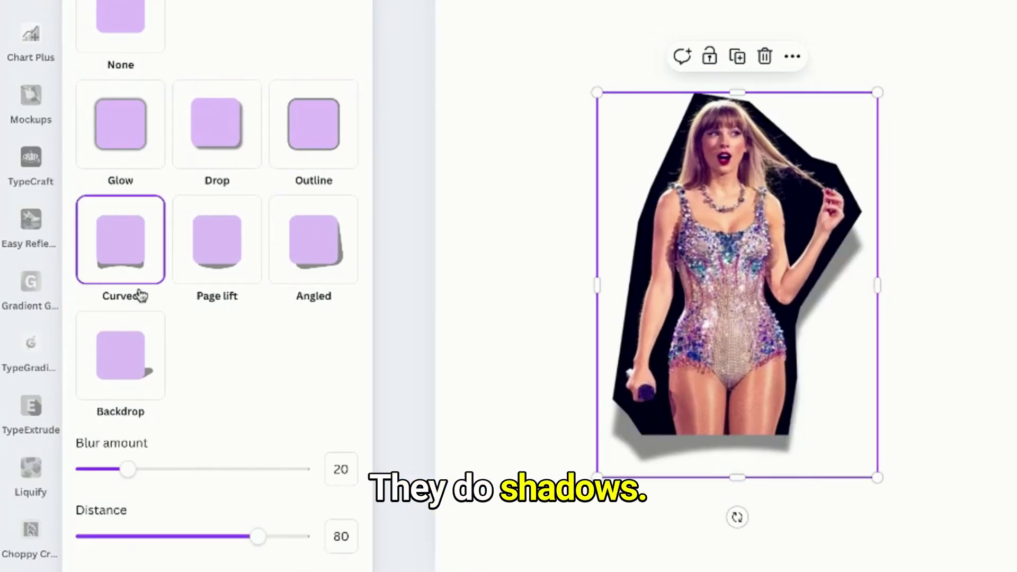
{"action": "left_click", "coordinate": [148, 371]}
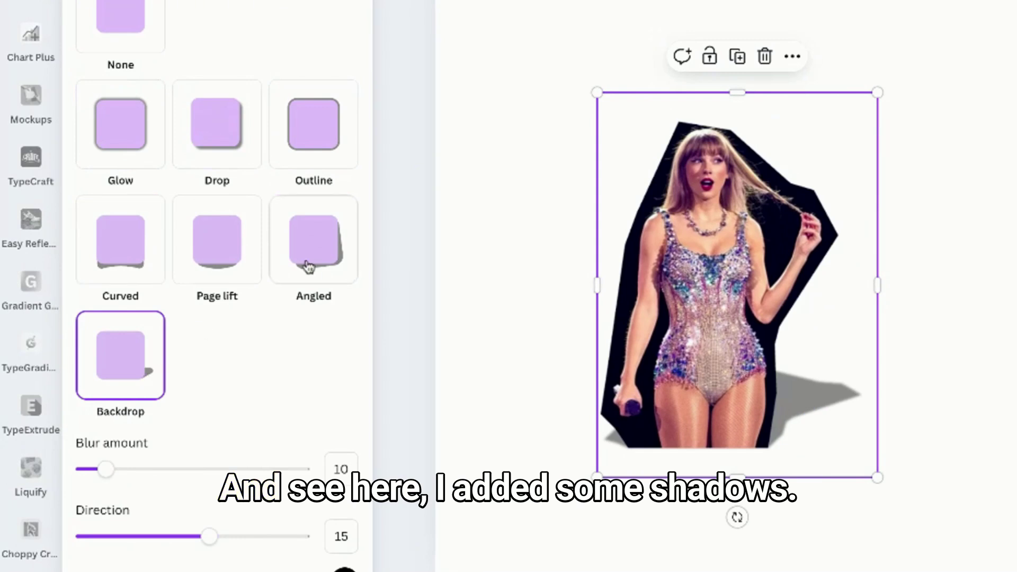
{"action": "left_click", "coordinate": [325, 239]}
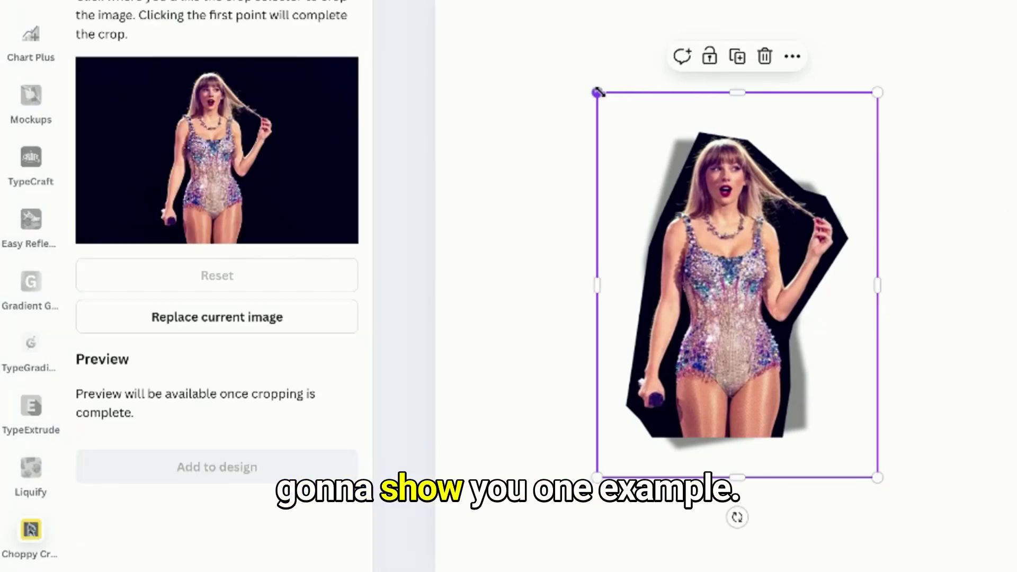
Step: Enlarge the shadowed cutout from its corners to fill the page
{"action": "left_click_drag", "start_coordinate": [597, 92], "coordinate": [475, 18]}
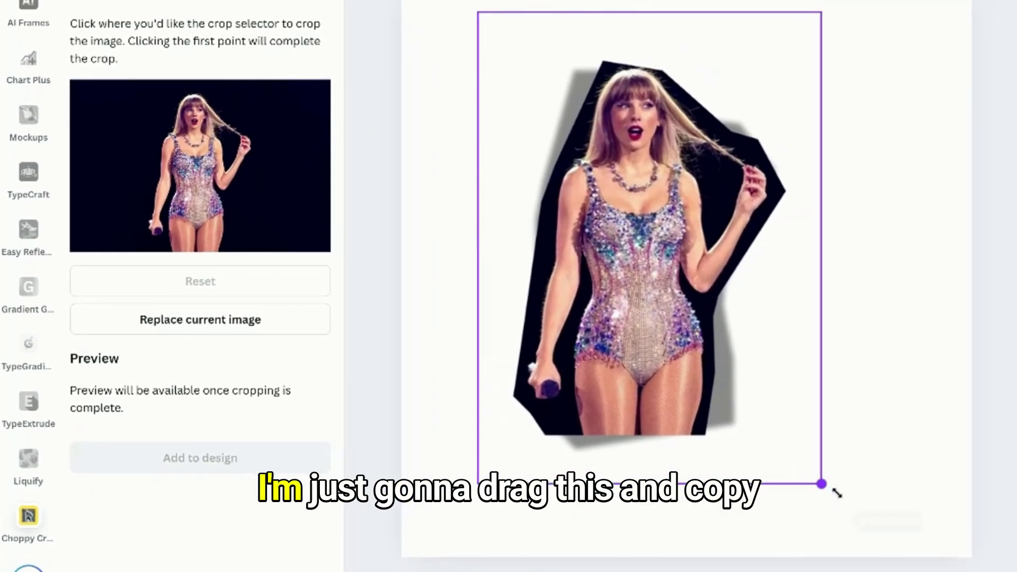
{"action": "left_click_drag", "start_coordinate": [836, 493], "coordinate": [931, 571]}
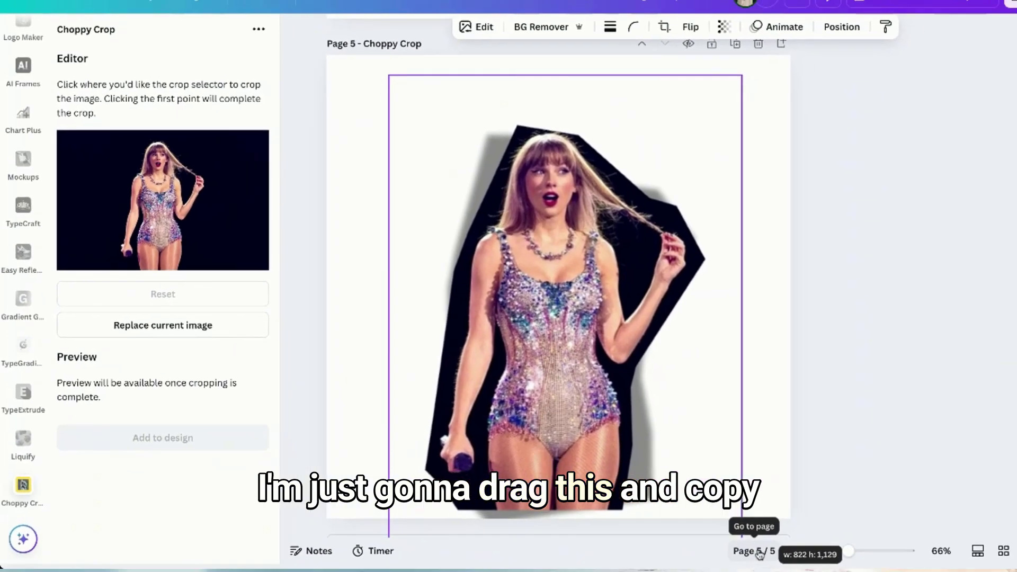
{"action": "left_click_drag", "start_coordinate": [759, 554], "coordinate": [759, 551]}
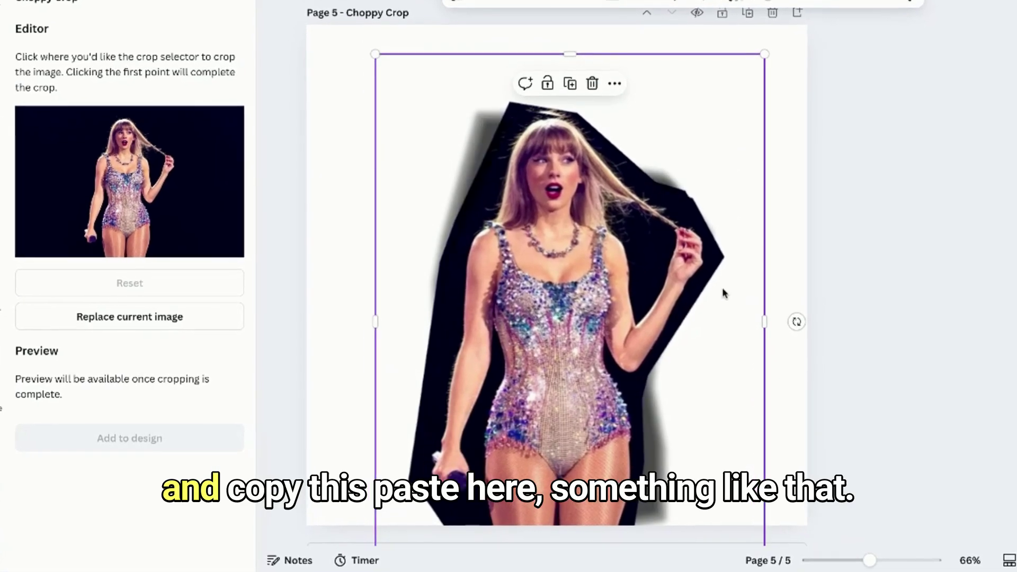
Step: Paste a duplicate of the cutout and shrink it into a smaller flanking copy
{"action": "key", "text": "ctrl+v"}
{"action": "left_click_drag", "start_coordinate": [668, 2], "coordinate": [598, 47]}
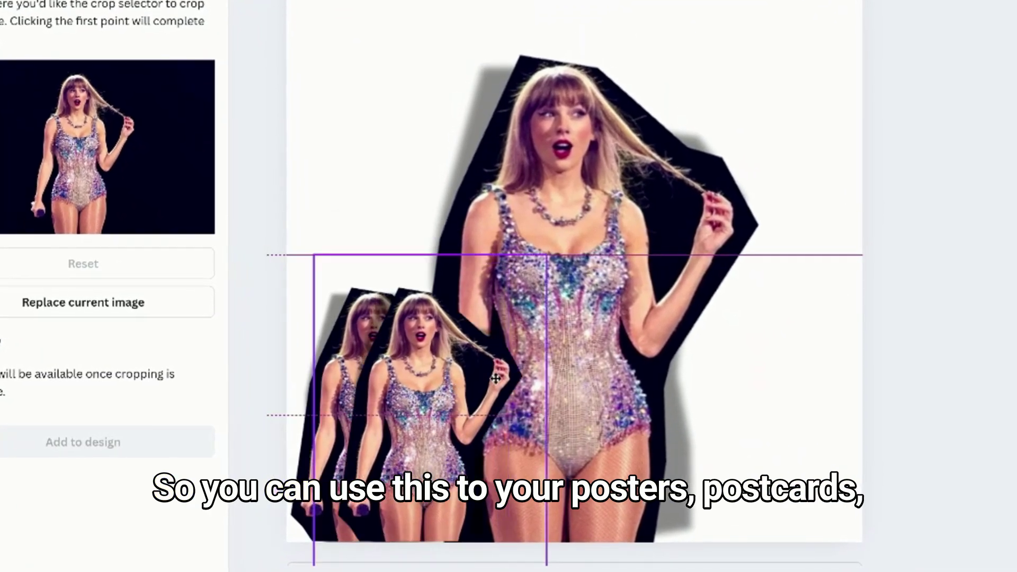
{"action": "left_click", "coordinate": [770, 377]}
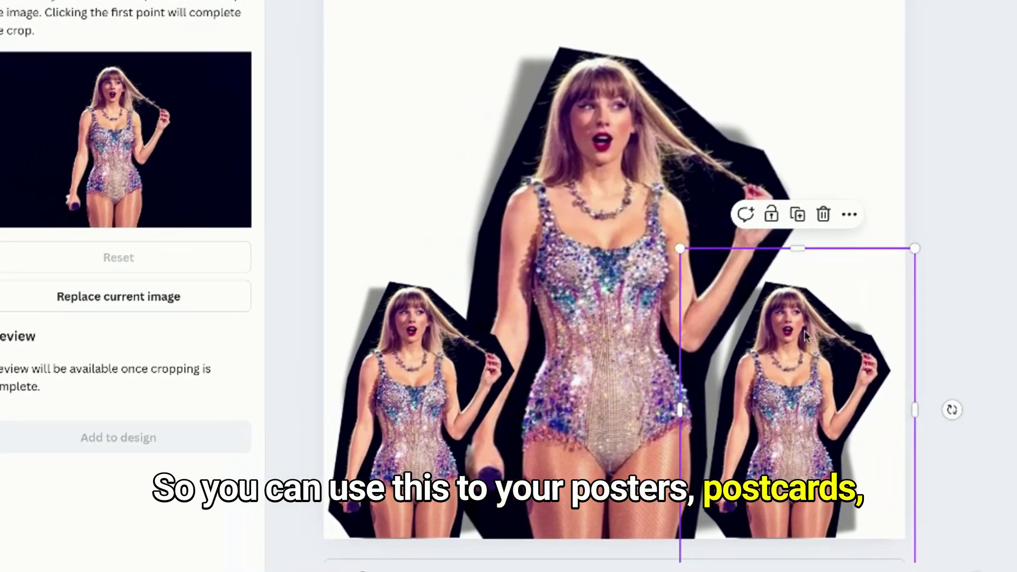